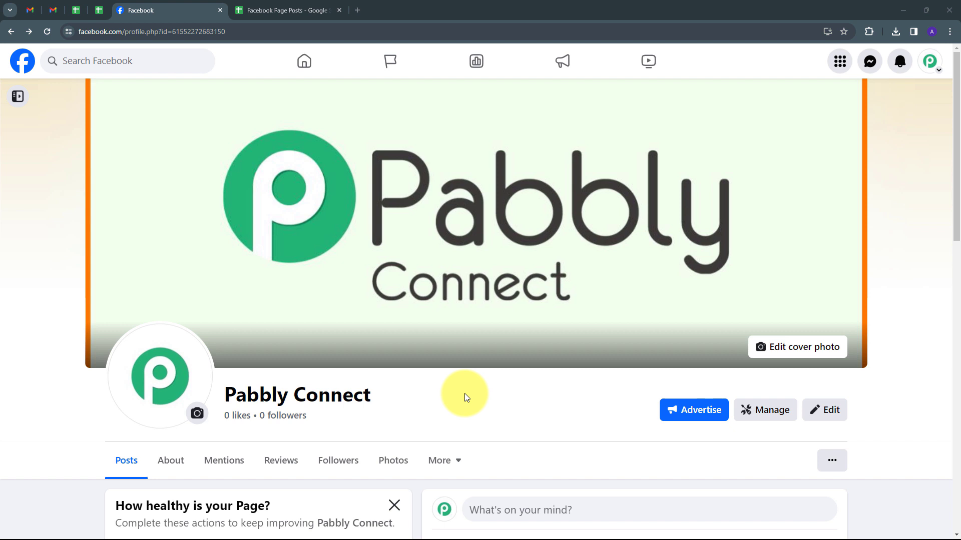
Step: Examine the Pabbly Connect Facebook page and the column headers of the Facebook Page Posts spreadsheet
click(305, 10)
click(140, 10)
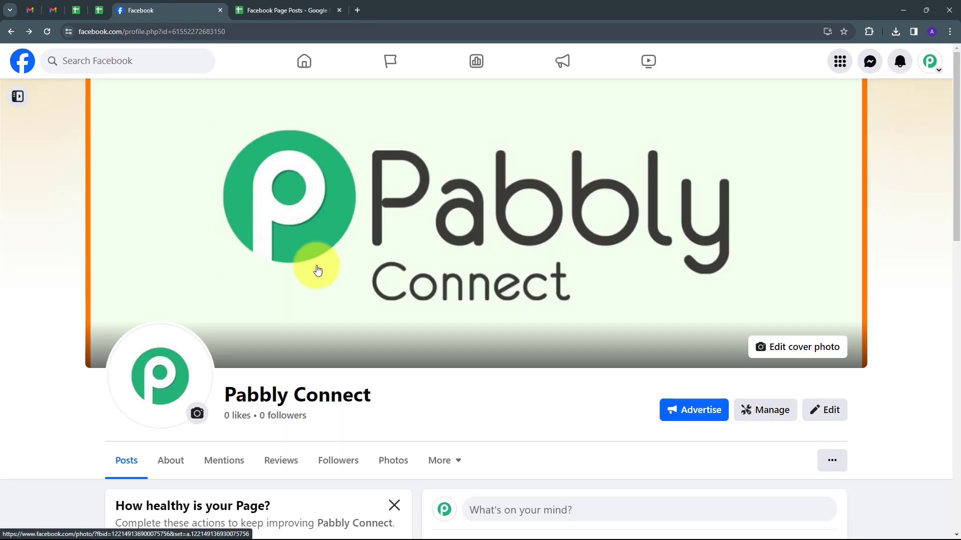
drag(376, 395, 221, 394)
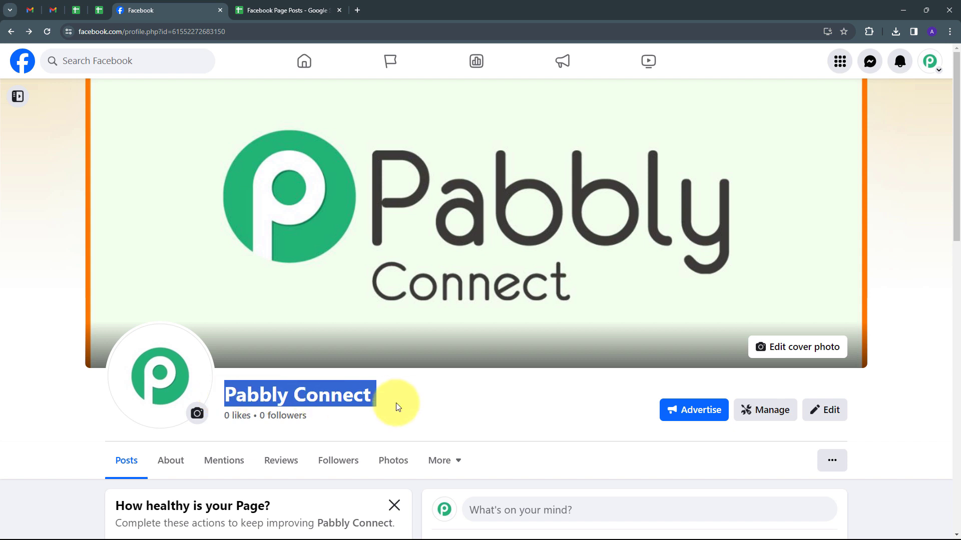
scroll(541, 380, down, 1)
scroll(540, 381, down, 1)
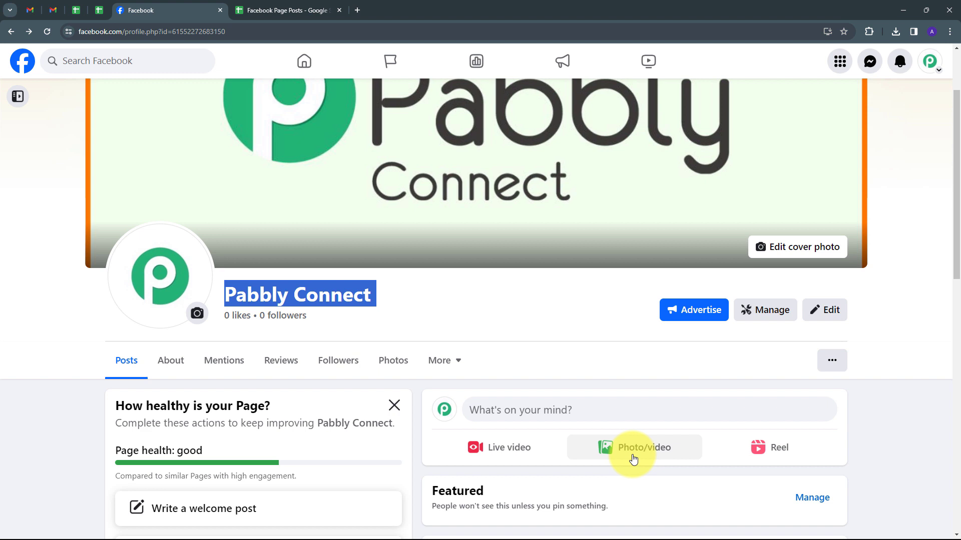
scroll(391, 317, down, 1)
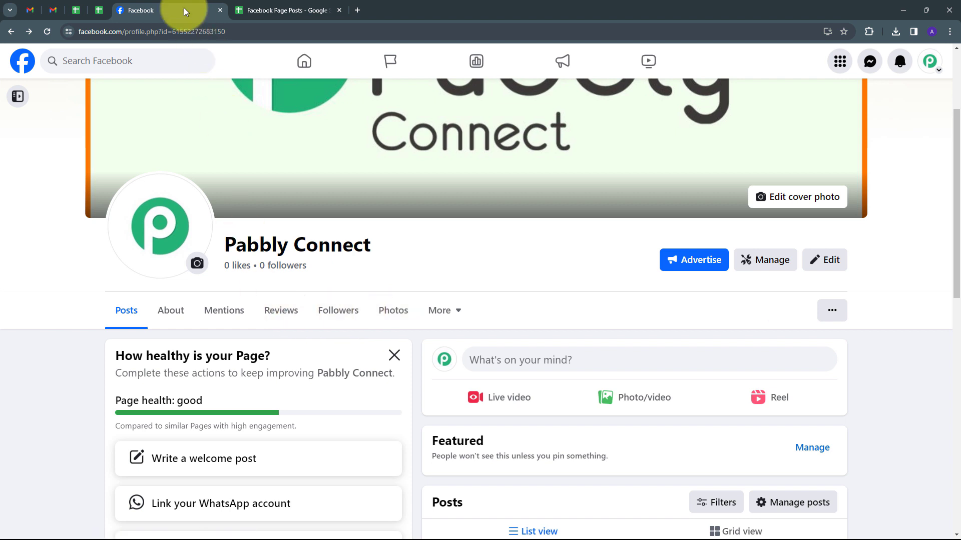
click(277, 8)
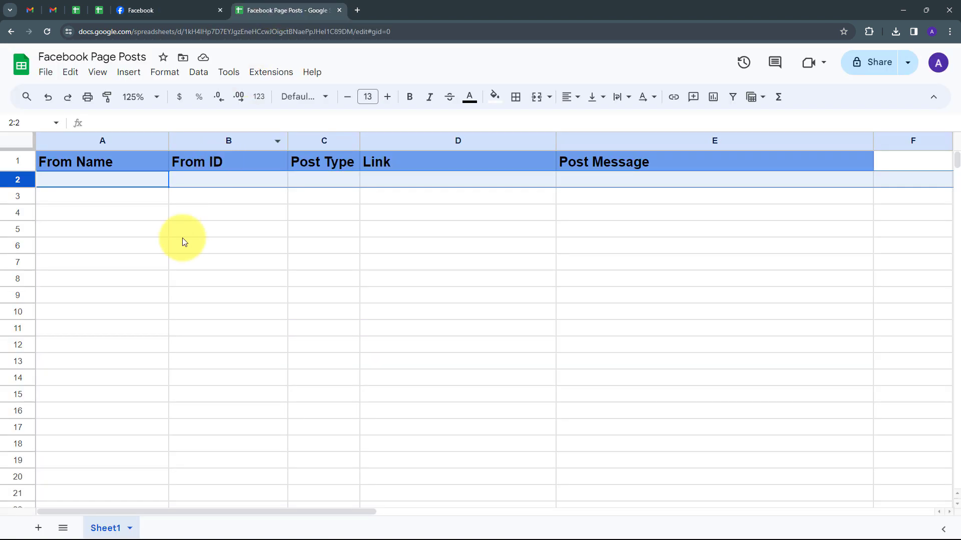
click(106, 202)
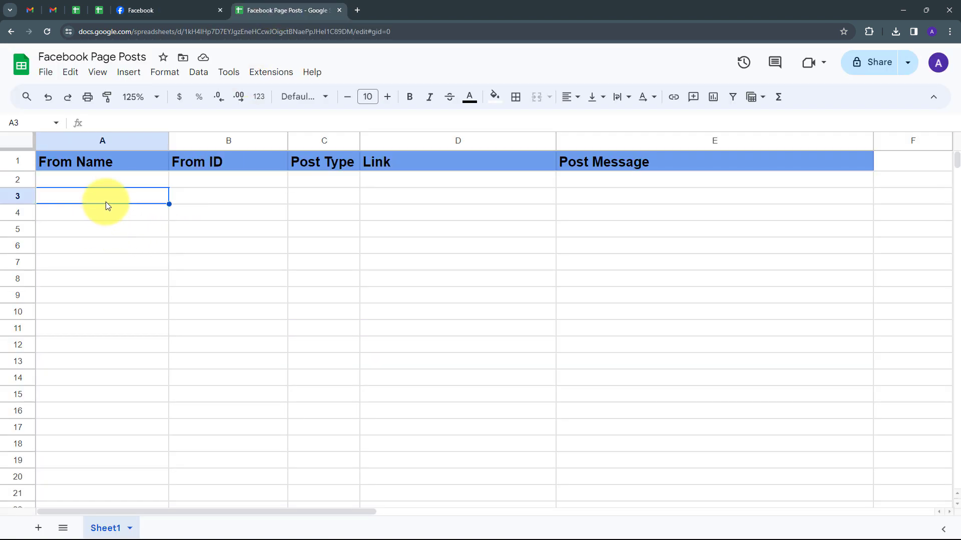
click(182, 7)
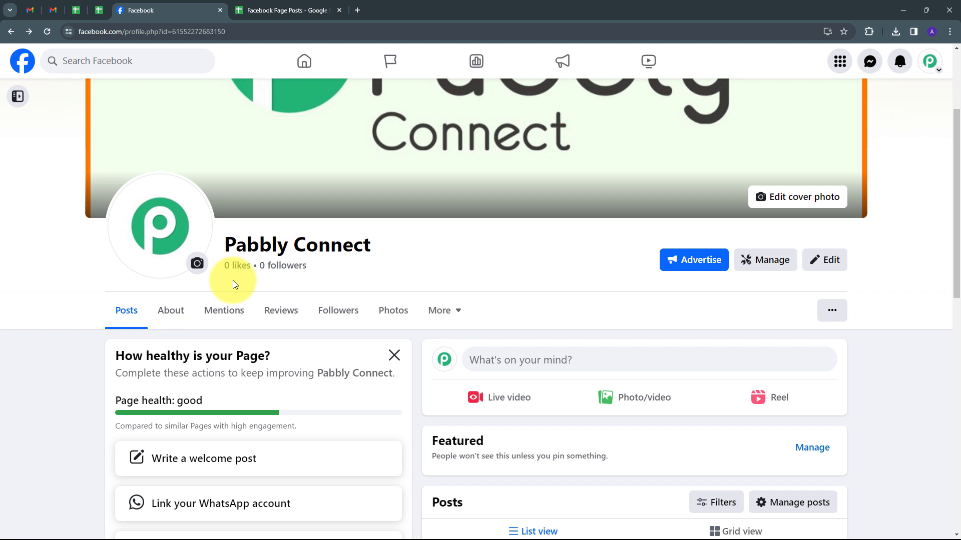
key(ctrl+Tab)
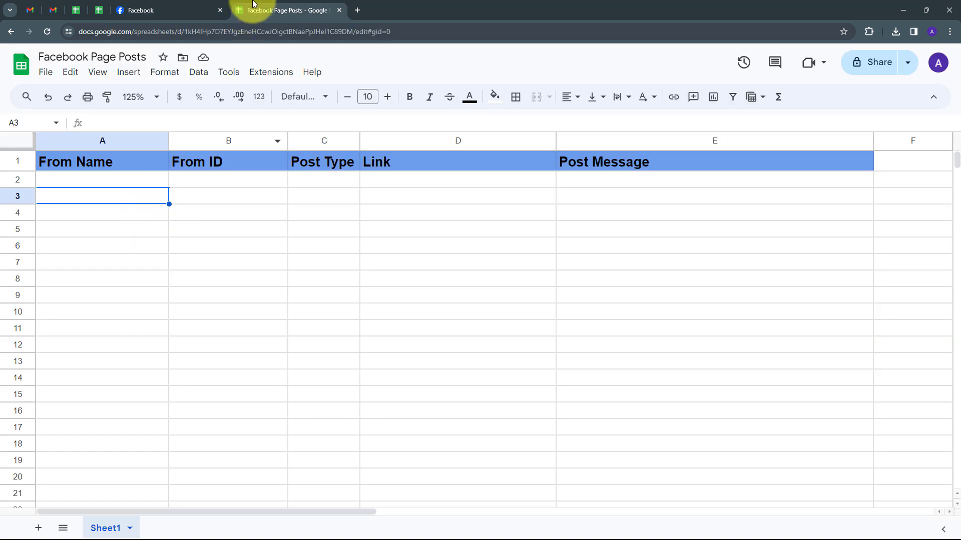
key(ctrl+shift+Tab)
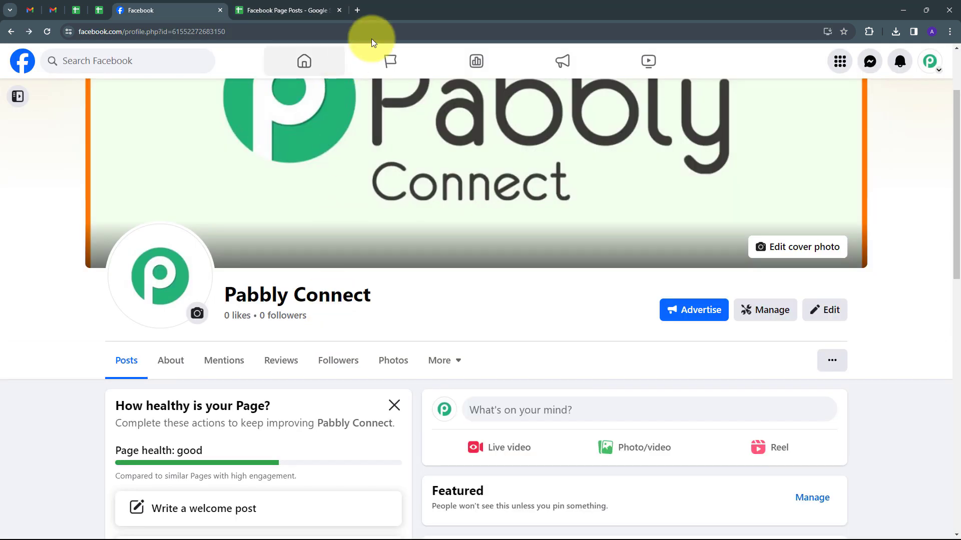
Step: Go to the Pabbly website in a new browser tab, sign in and open Pabbly Connect
click(357, 8)
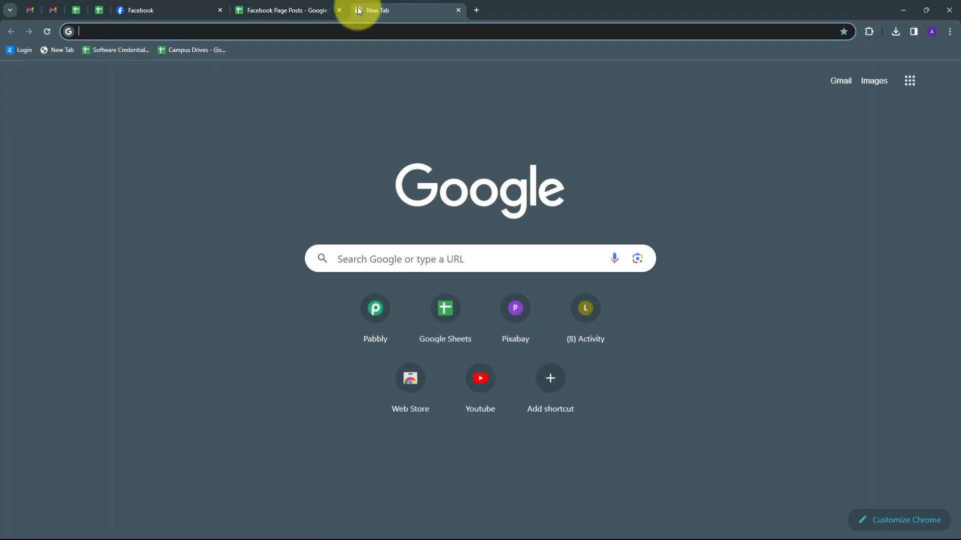
text(pabbly)
key(Return)
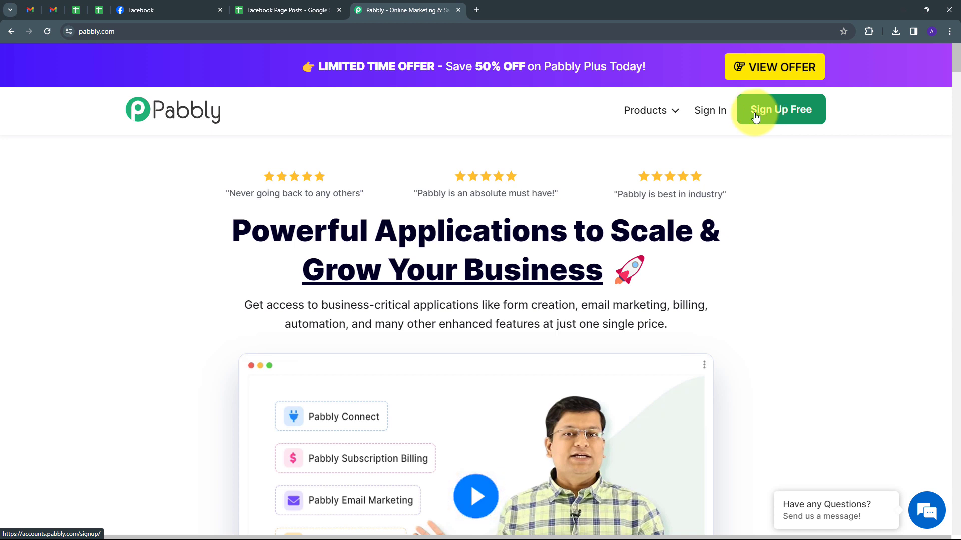
click(710, 111)
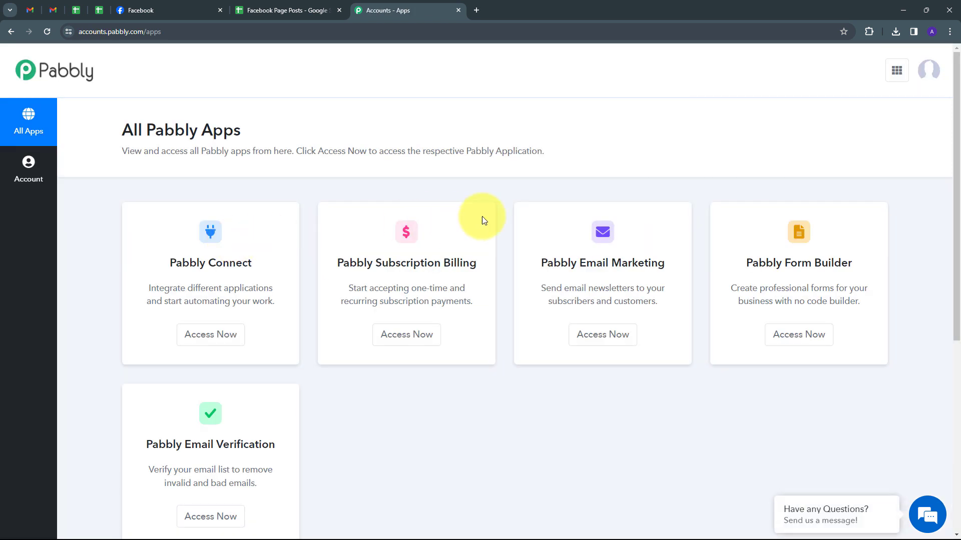
scroll(482, 216, down, 1)
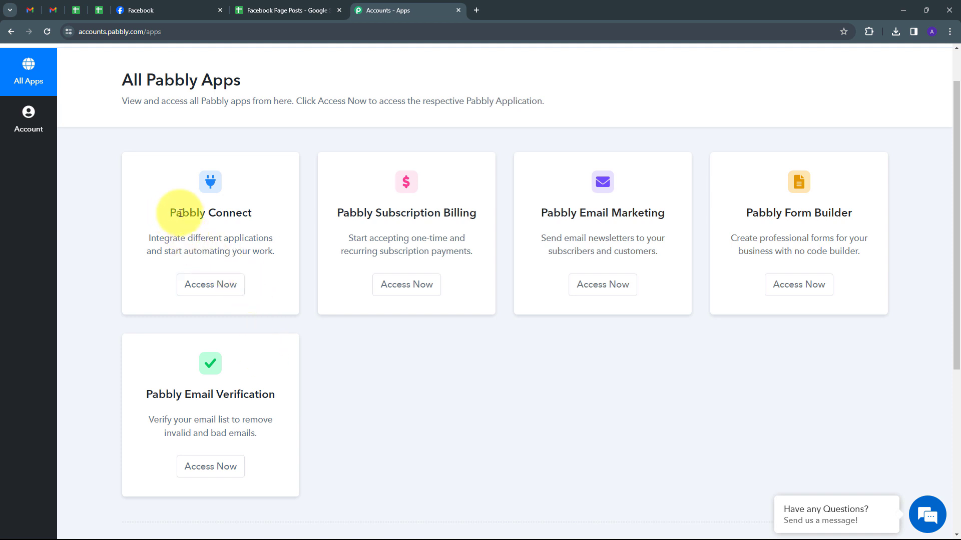
click(215, 285)
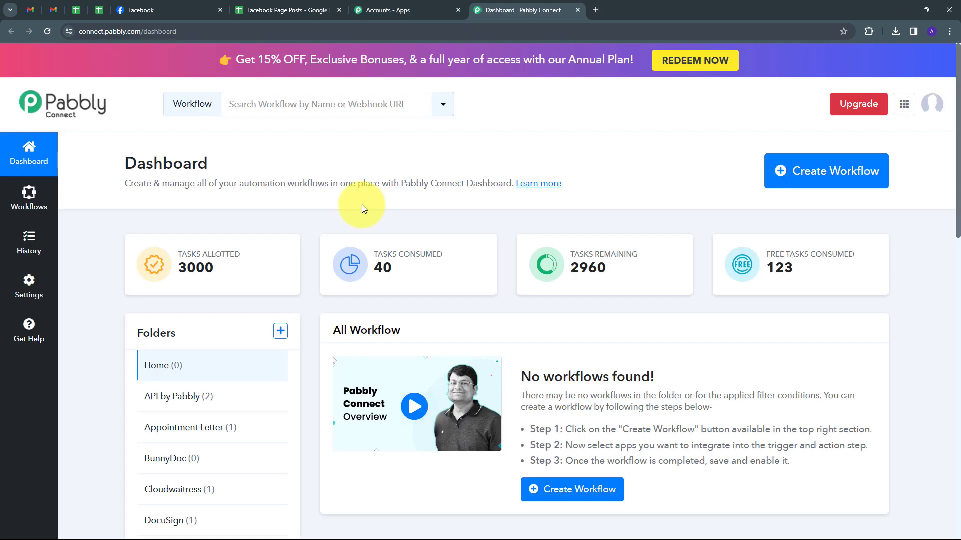
Step: Create a workflow named "Add Facebook Page Posts to Google Sheets Automatically" in the Facebook Page folder
scroll(239, 124, down, 1)
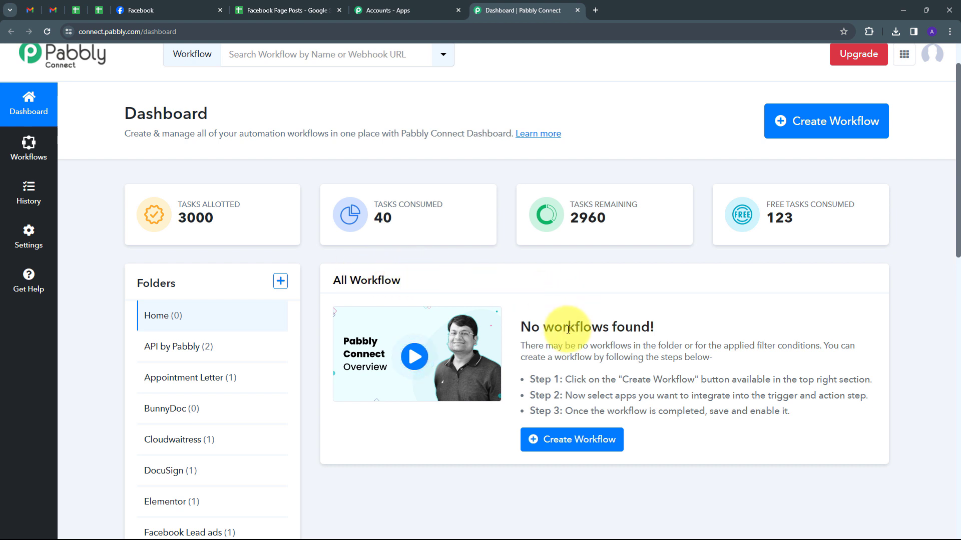
scroll(567, 330, down, 1)
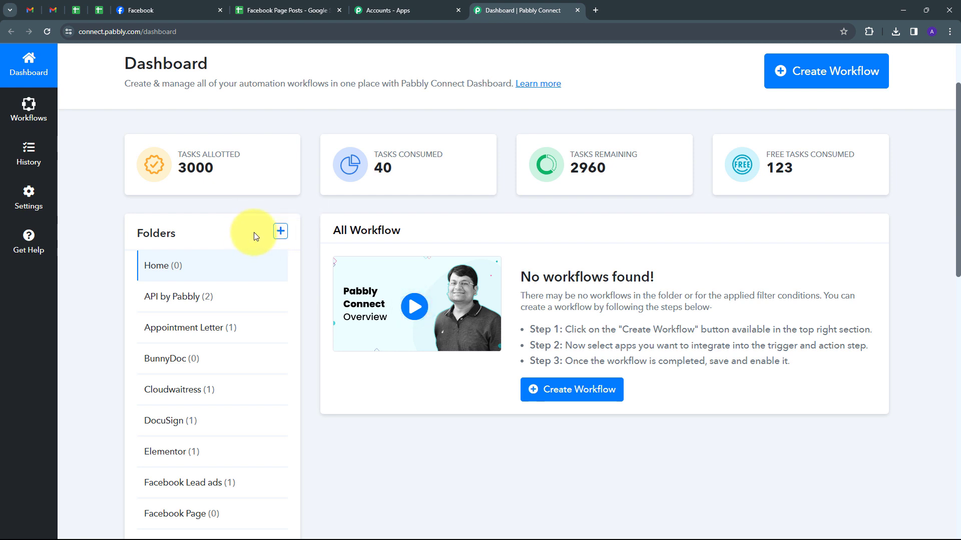
scroll(308, 242, up, 2)
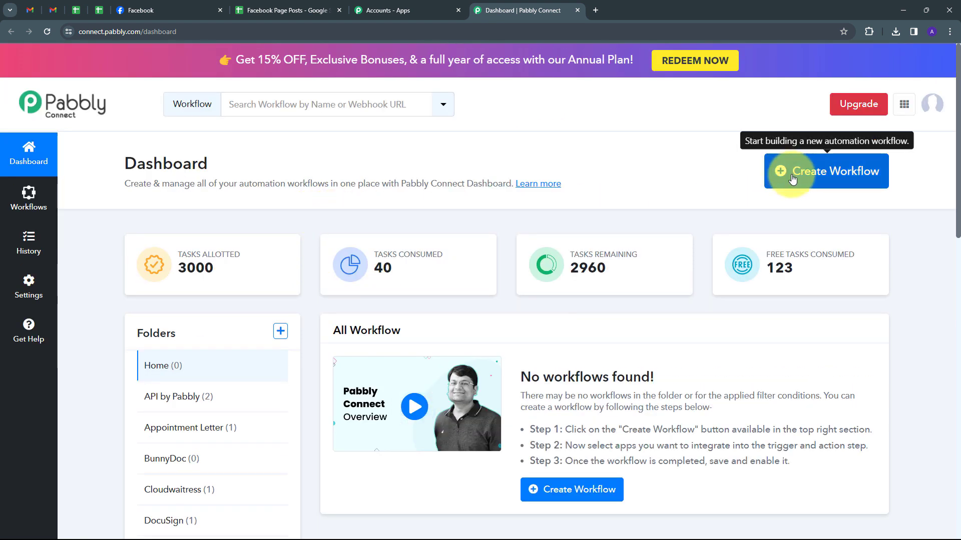
click(792, 178)
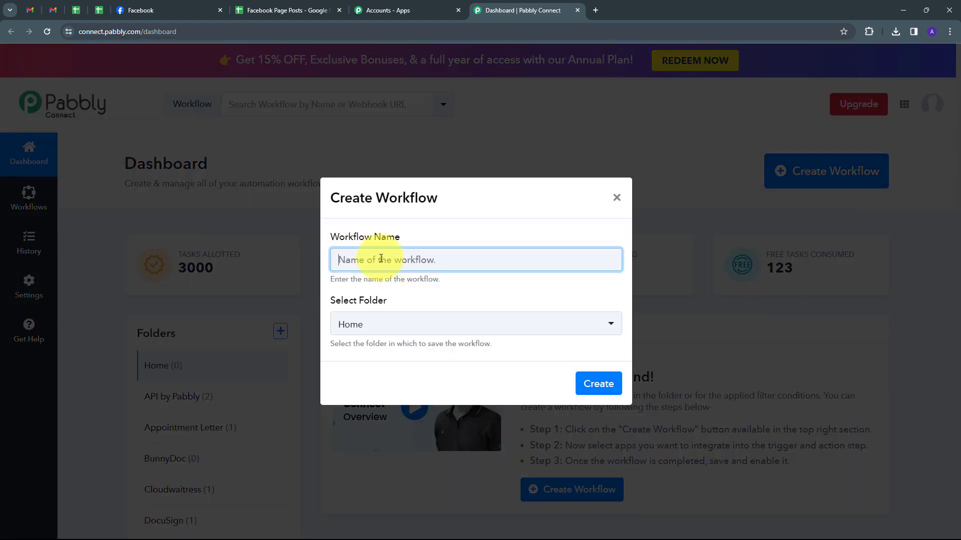
text(Add Facebook Page Posts to Google Sheets Automatically)
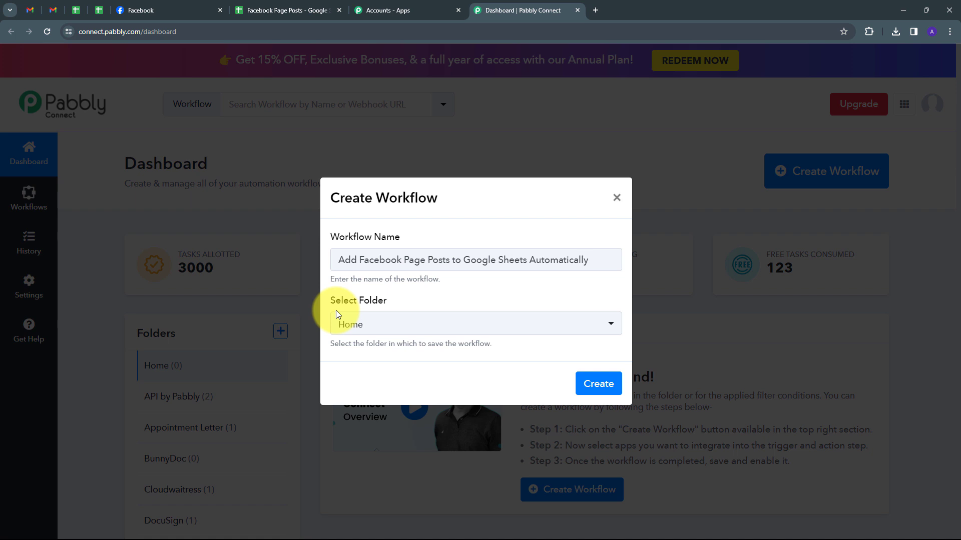
click(448, 326)
scroll(428, 232, down, 1)
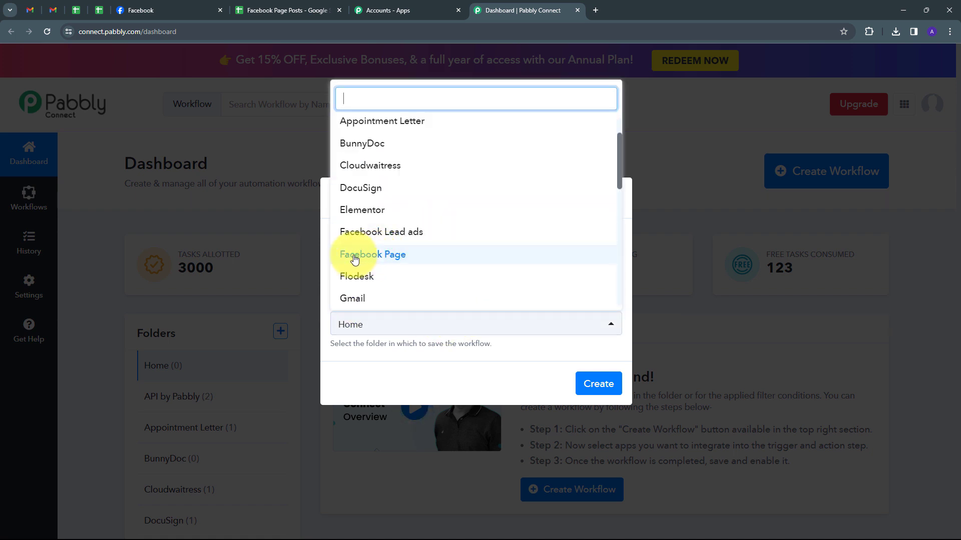
click(381, 259)
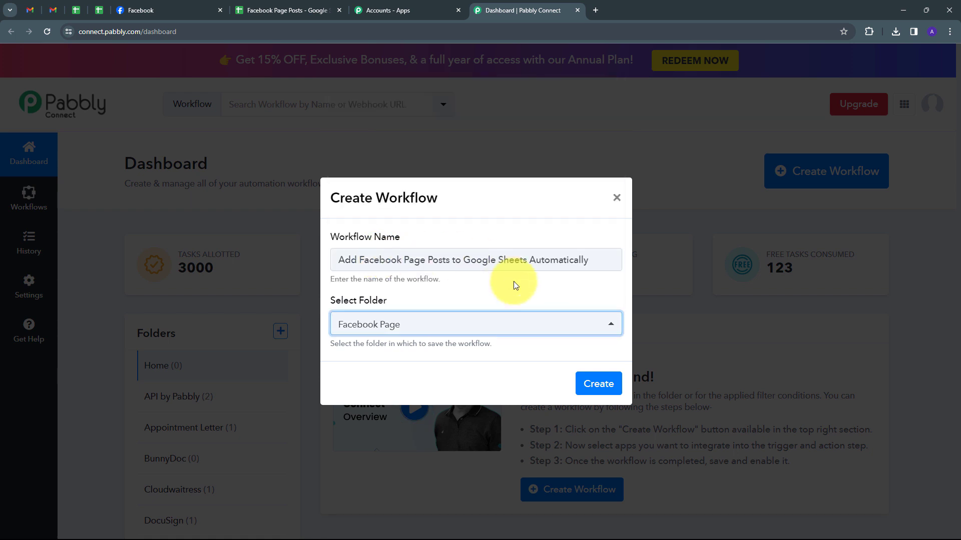
click(596, 384)
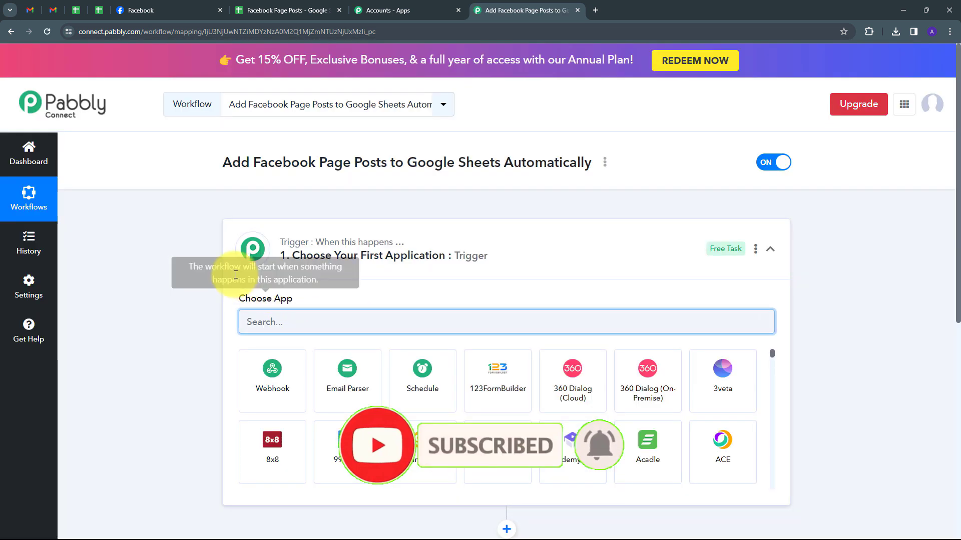
Step: Set the workflow's trigger to the Facebook Pages app with the New Post event
scroll(208, 274, down, 2)
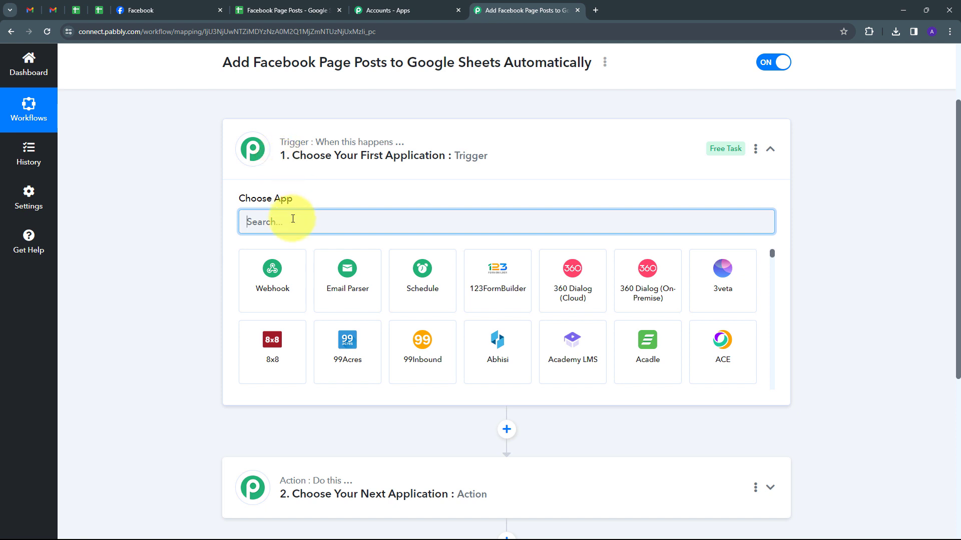
text(Facebook)
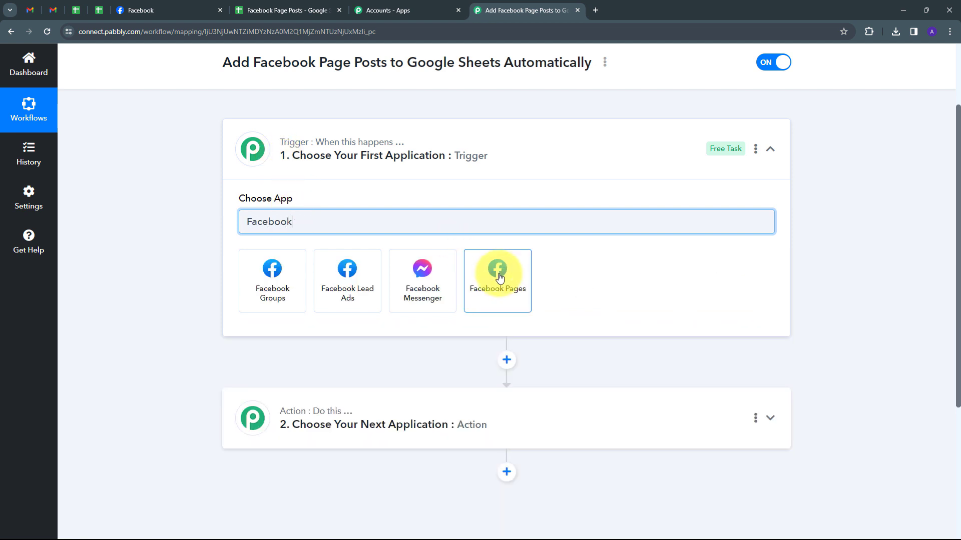
click(501, 280)
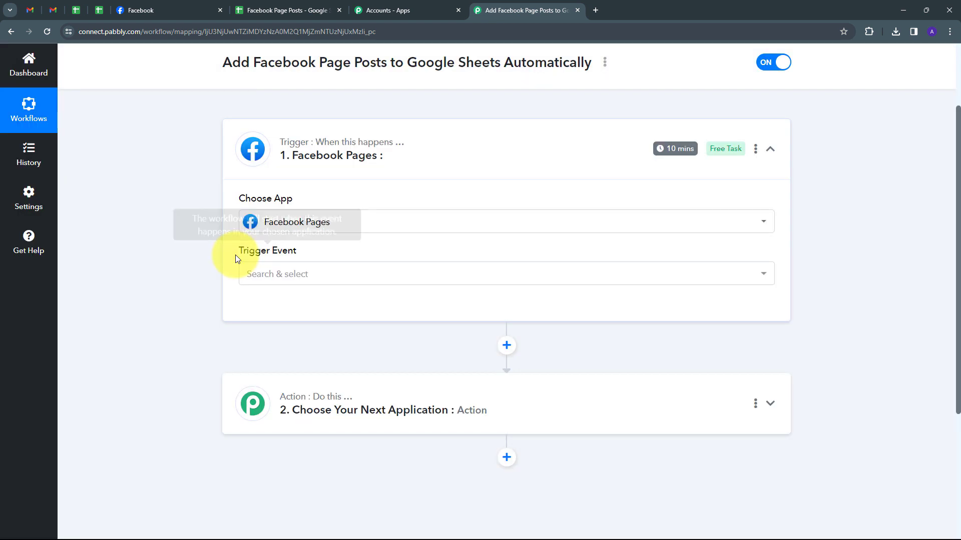
click(481, 278)
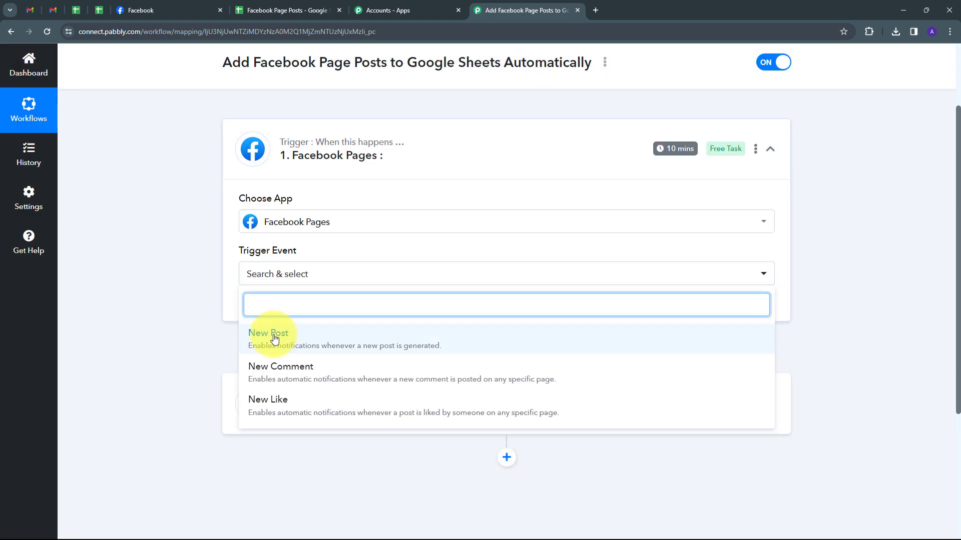
click(300, 340)
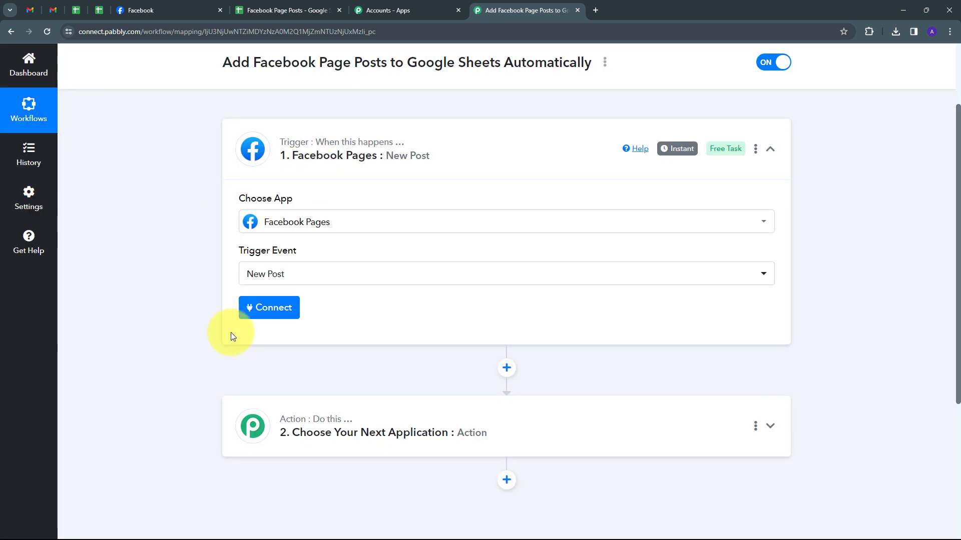
Step: Add a new Facebook Pages connection to the trigger, authorizing it through the account's previously linked Facebook settings
click(261, 314)
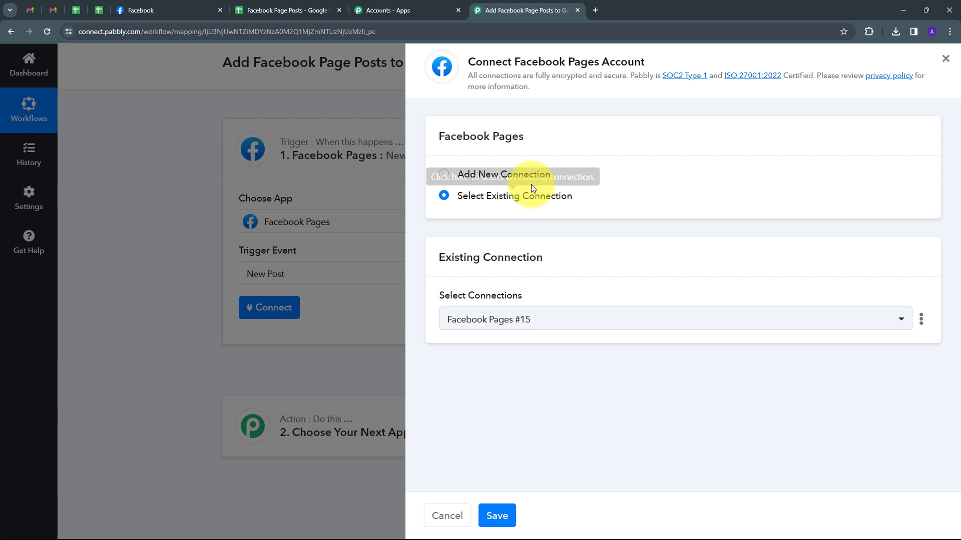
click(484, 175)
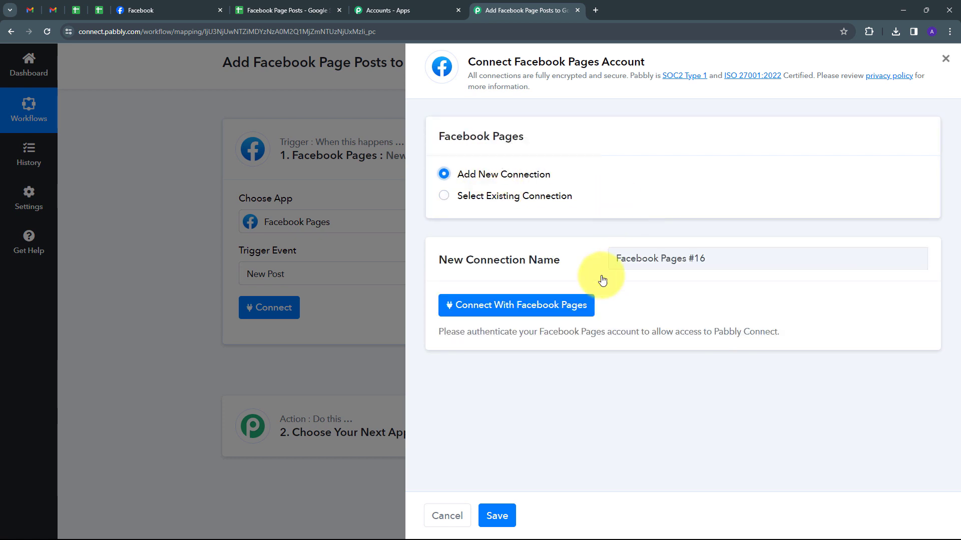
click(504, 306)
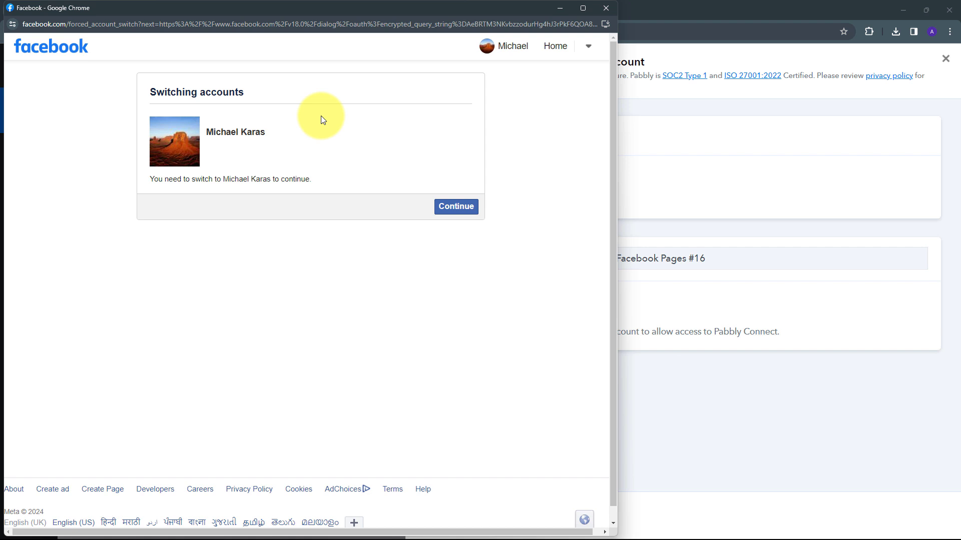
click(455, 214)
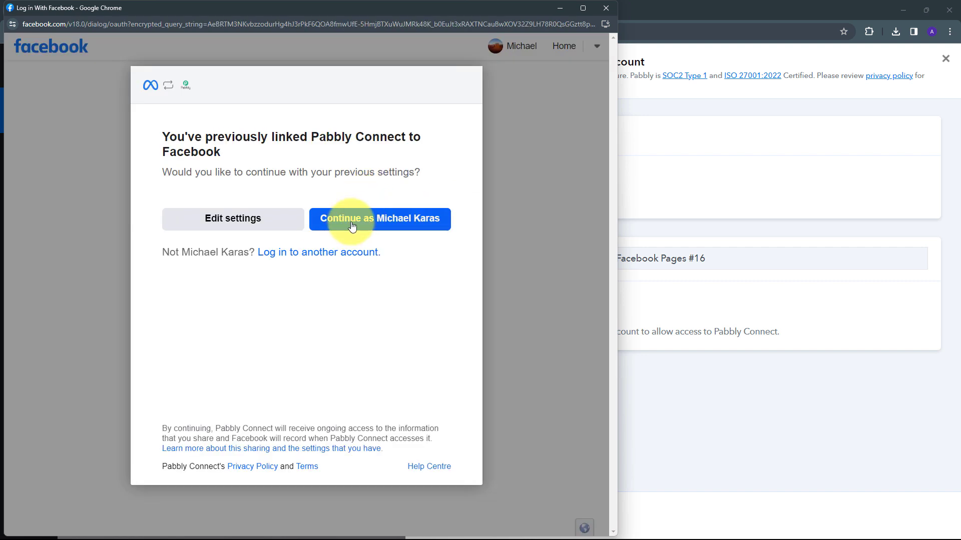
click(353, 226)
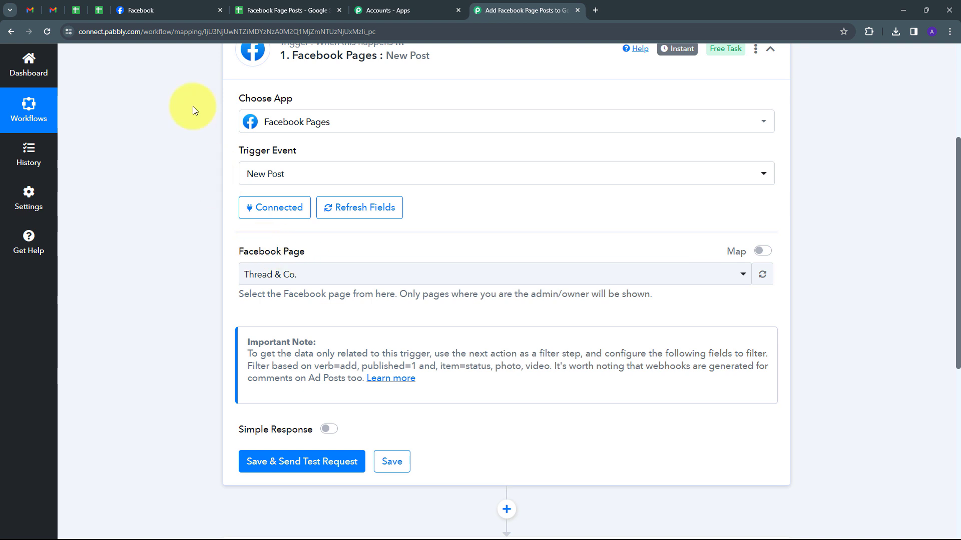
Step: Check the name of the open Facebook page against the trigger's Facebook Page setting
click(150, 9)
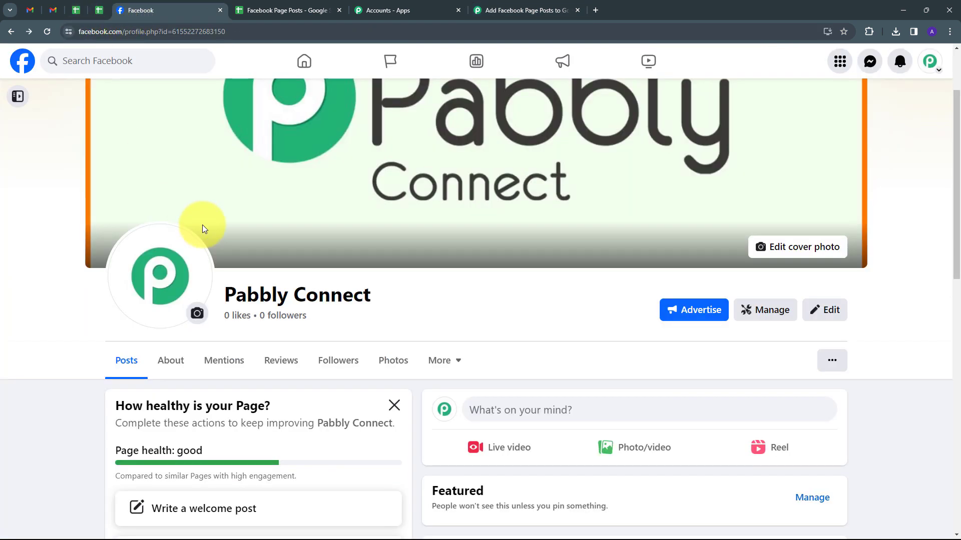
drag(225, 295, 465, 332)
click(457, 331)
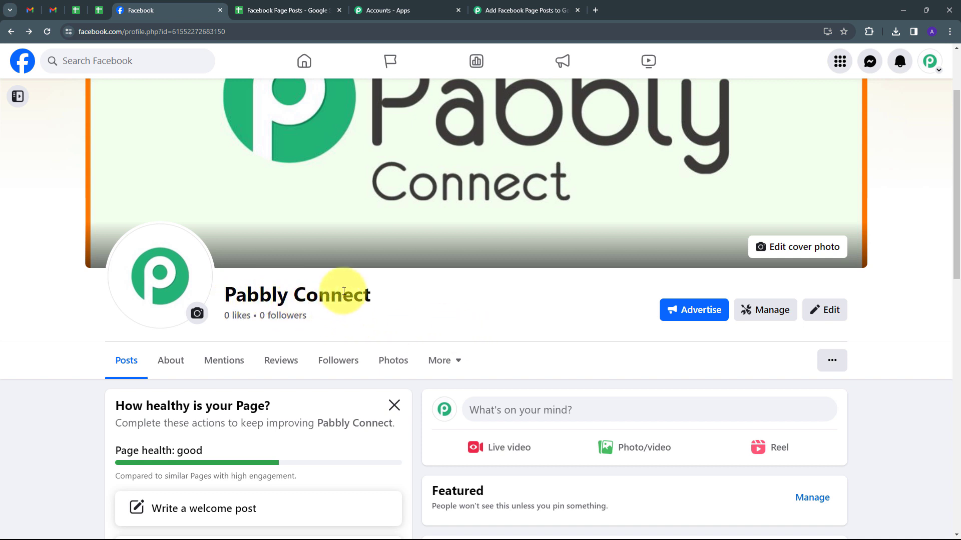
click(530, 10)
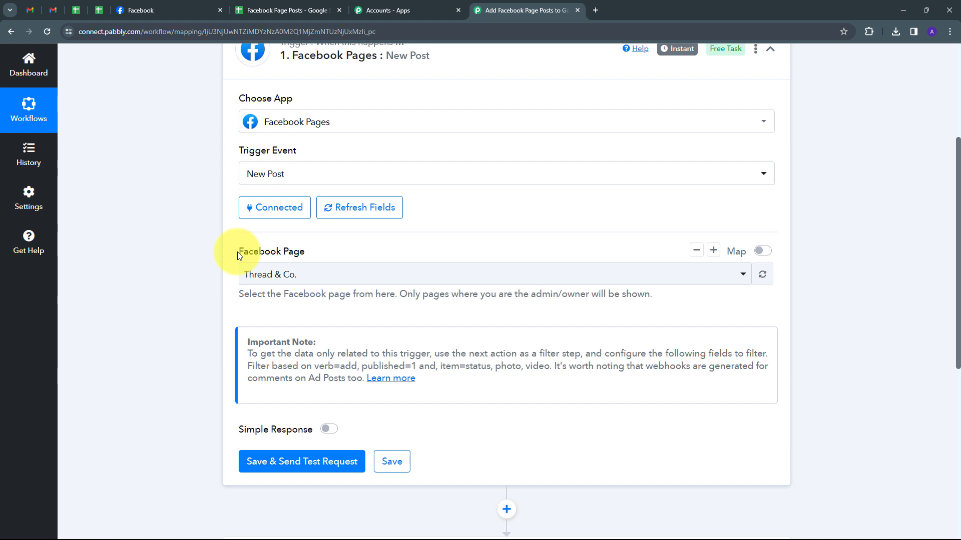
Step: Set the trigger's Facebook Page to Pabbly Connect, then save the trigger and send a test request
click(545, 275)
scroll(364, 350, down, 3)
scroll(369, 401, up, 3)
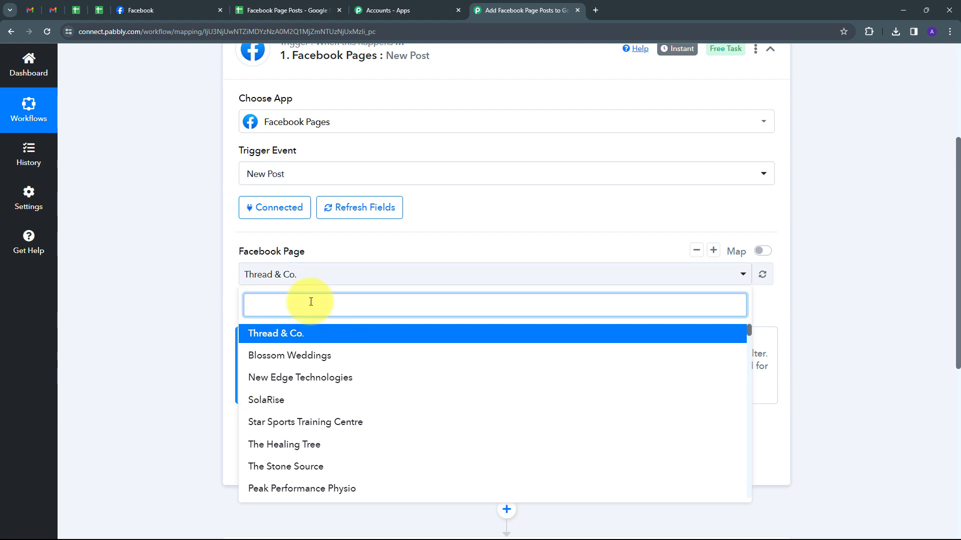
text(pabb)
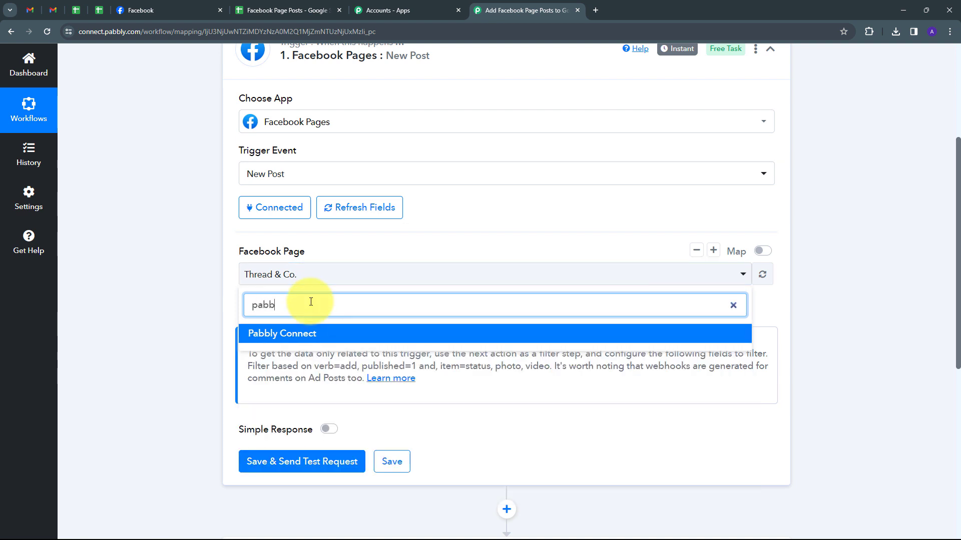
click(291, 333)
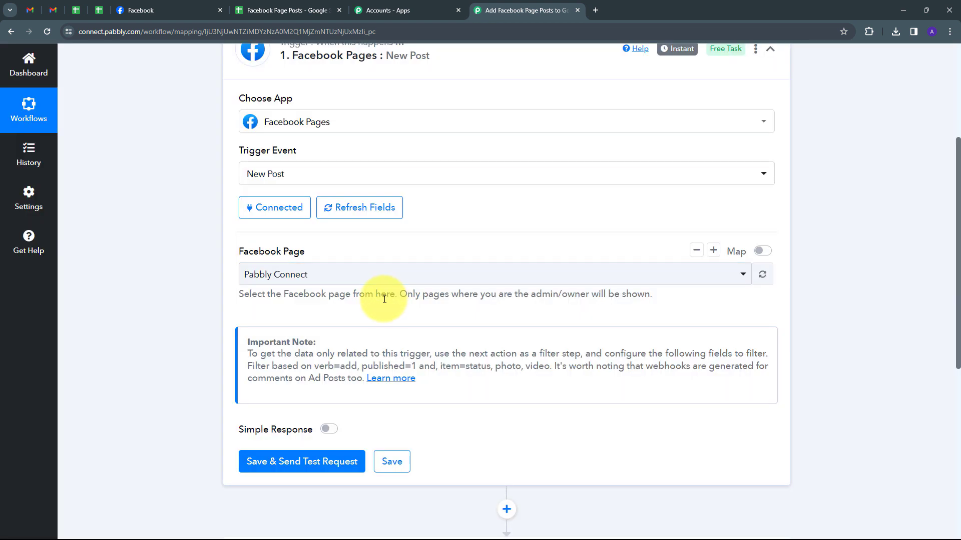
scroll(388, 300, down, 1)
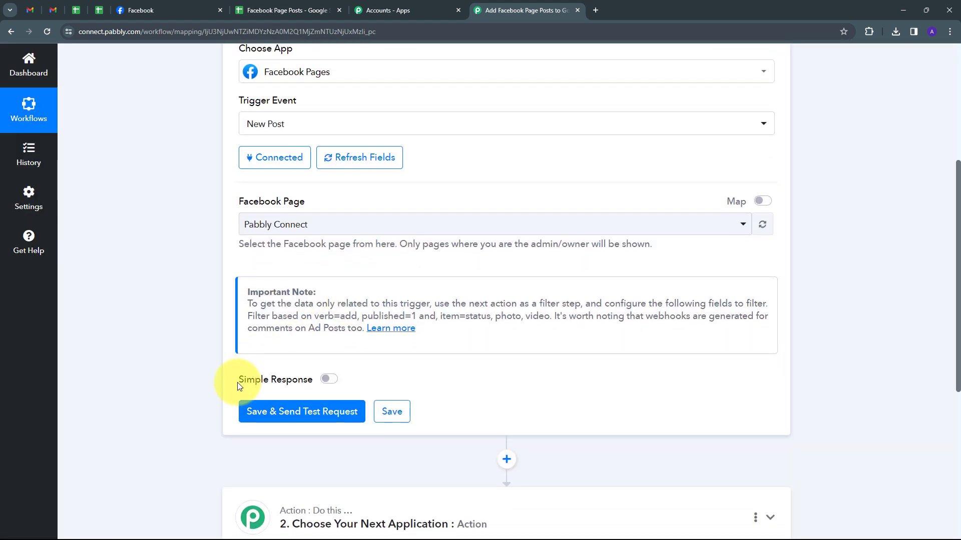
click(334, 417)
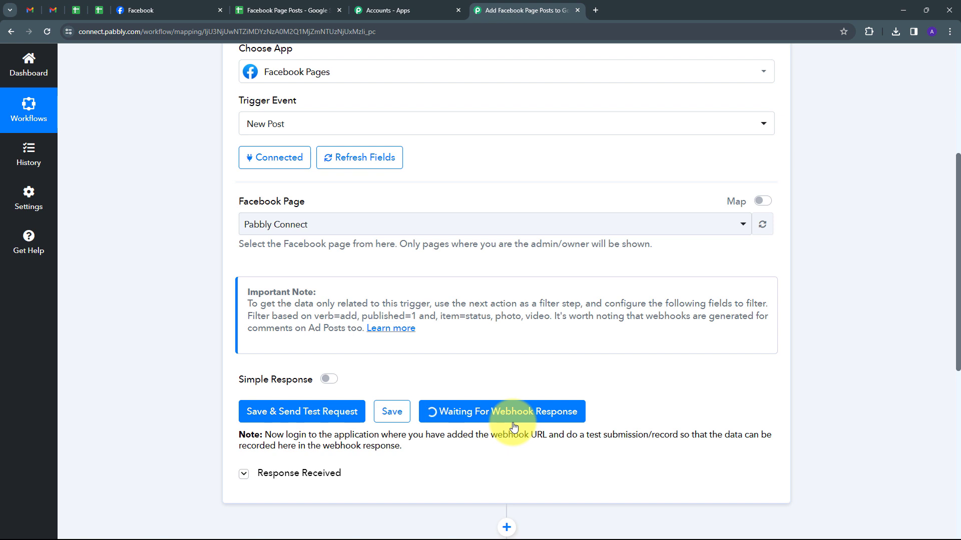
Step: Switch to the Pabbly Connect Facebook page and start a new photo post with the green Pabbly logo image
click(150, 12)
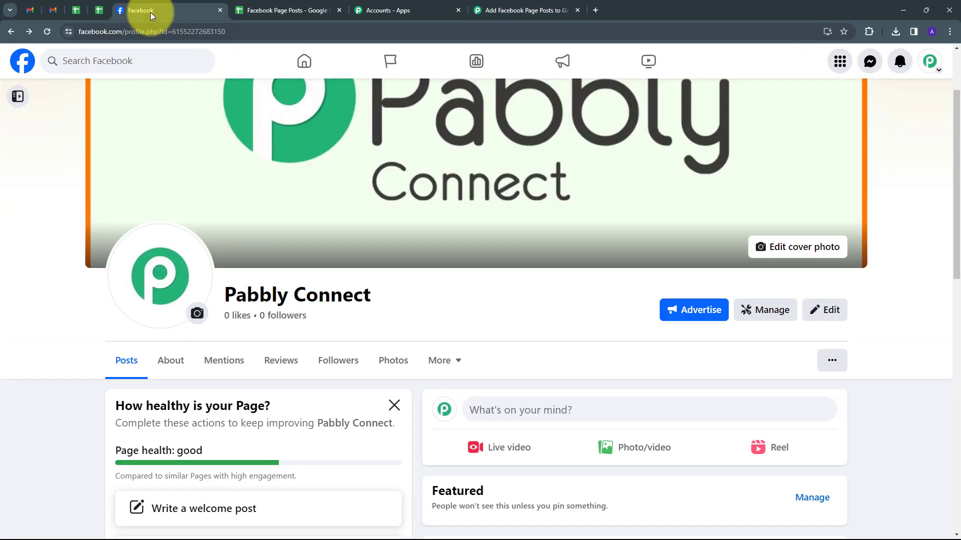
click(641, 454)
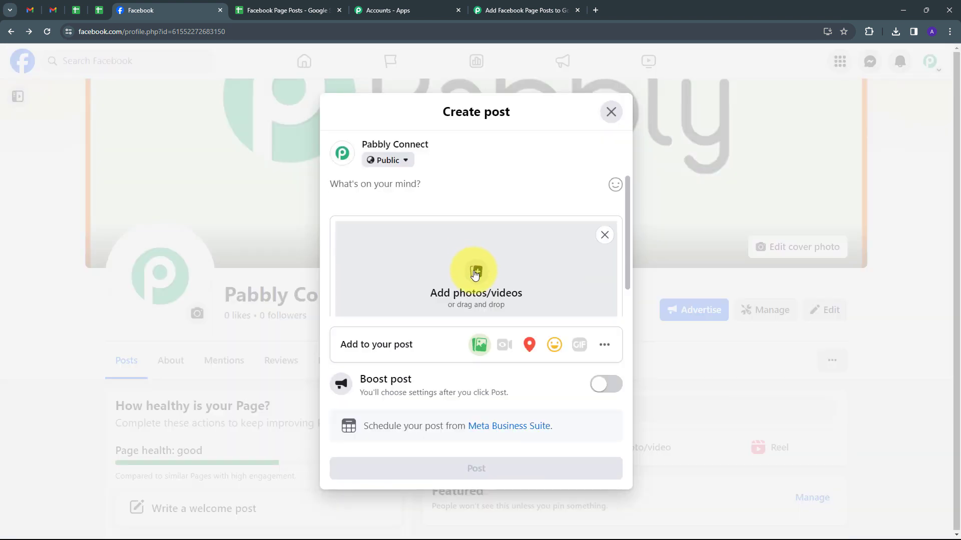
click(475, 274)
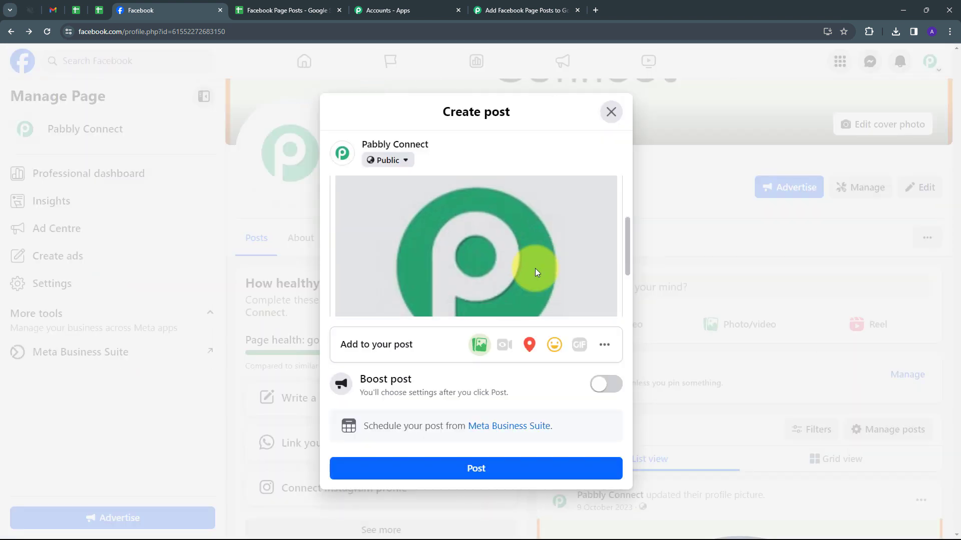
scroll(536, 269, down, 2)
scroll(535, 268, up, 4)
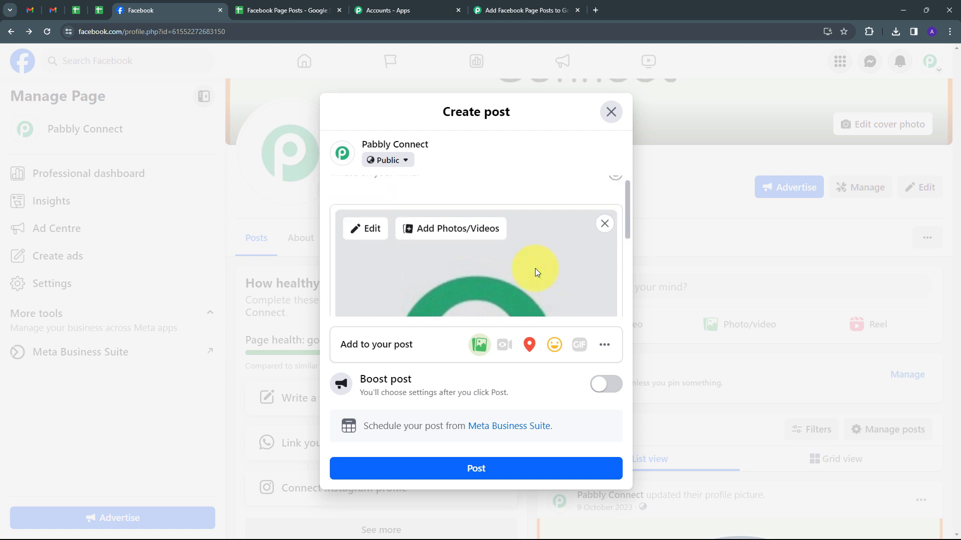
scroll(535, 269, up, 1)
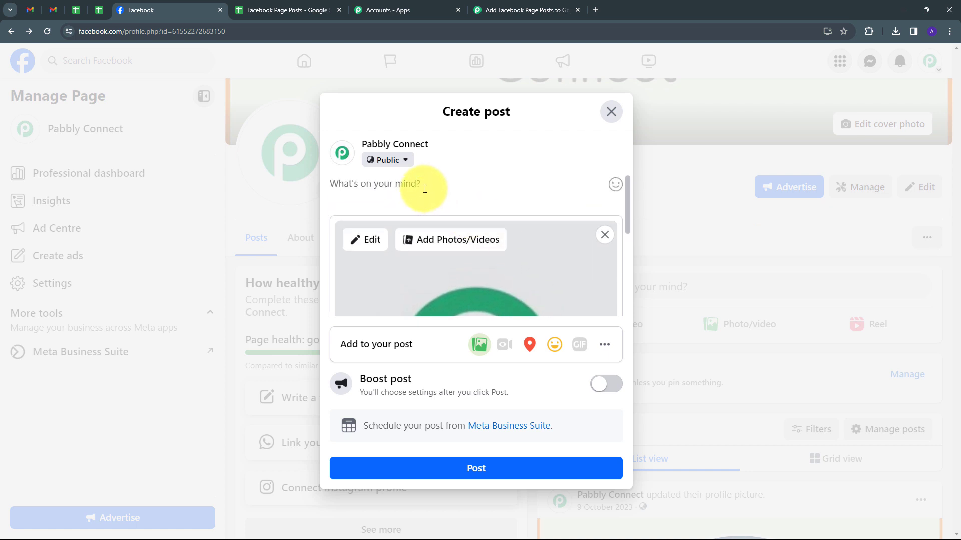
Step: Caption the photo post "Use Pabbly Connect to automate all your tasks" and publish it on the page
click(425, 190)
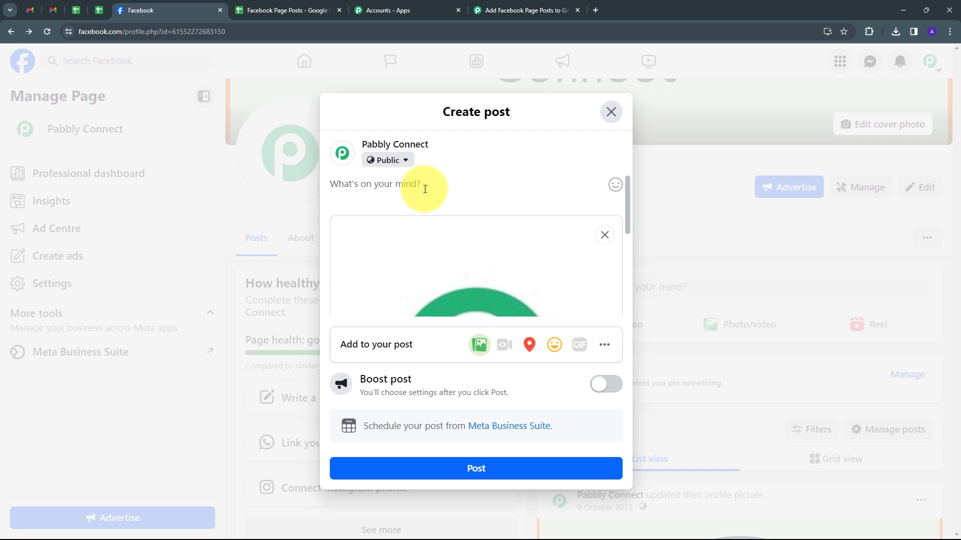
text(Use Pabbly Connect to automate all your tasks)
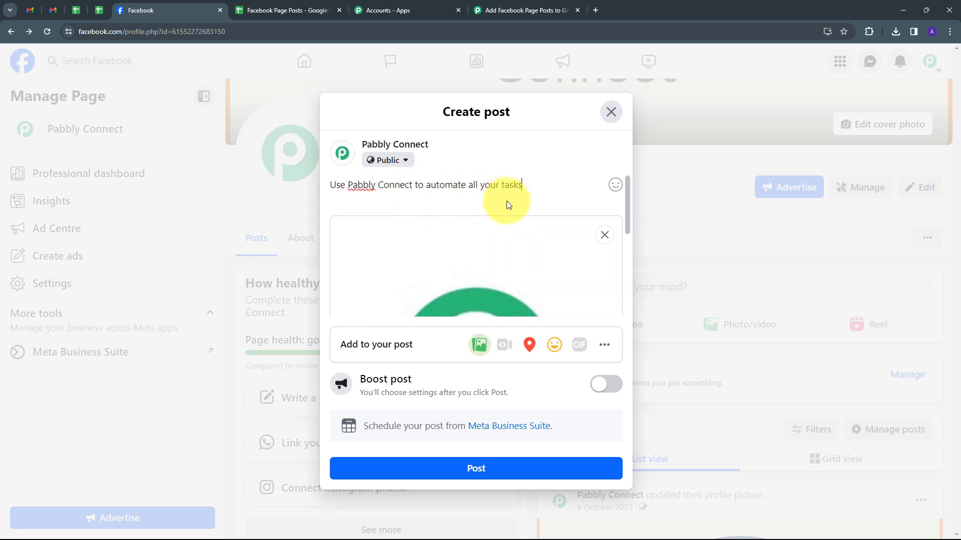
click(476, 470)
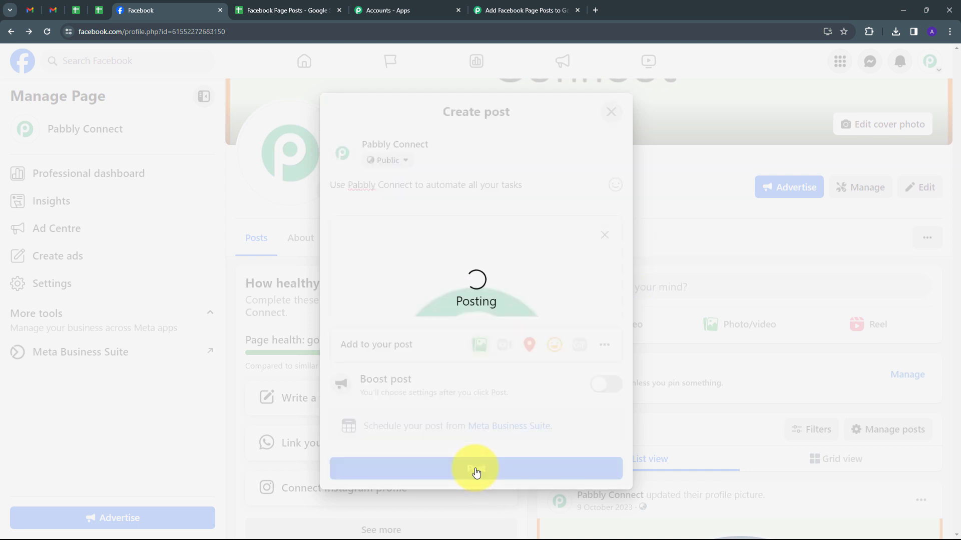
scroll(665, 203, down, 4)
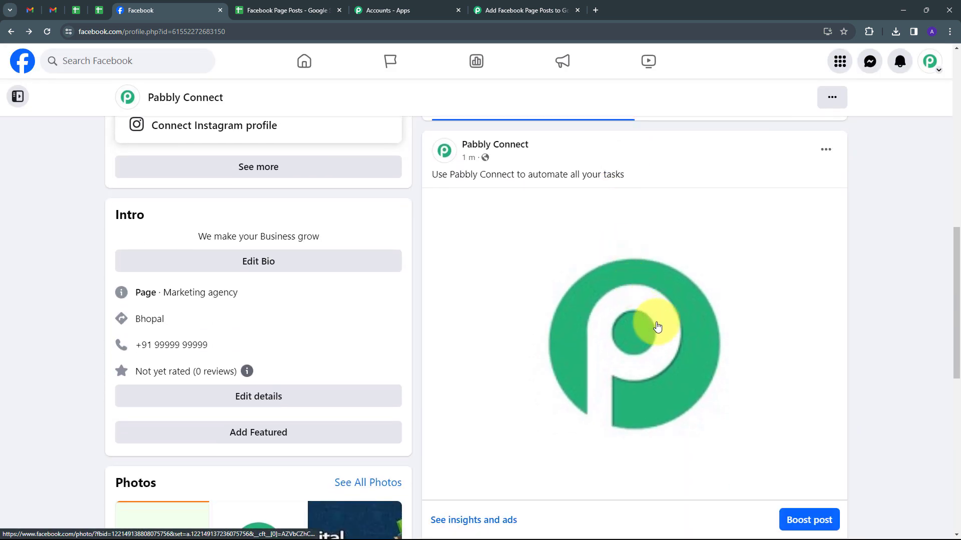
scroll(436, 223, up, 1)
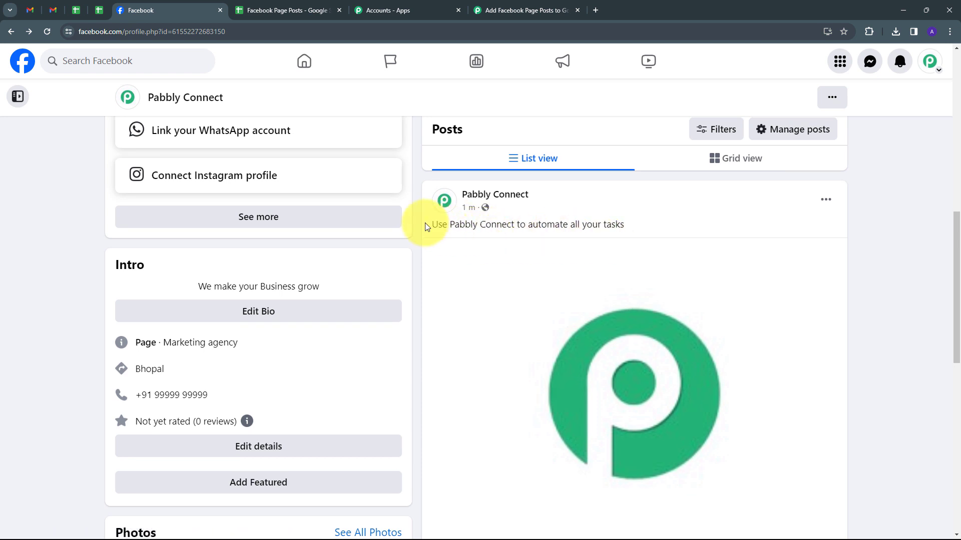
Step: Return to the Pabbly Connect workflow and examine the sender ID, page name, link and message in the captured trigger response
click(516, 10)
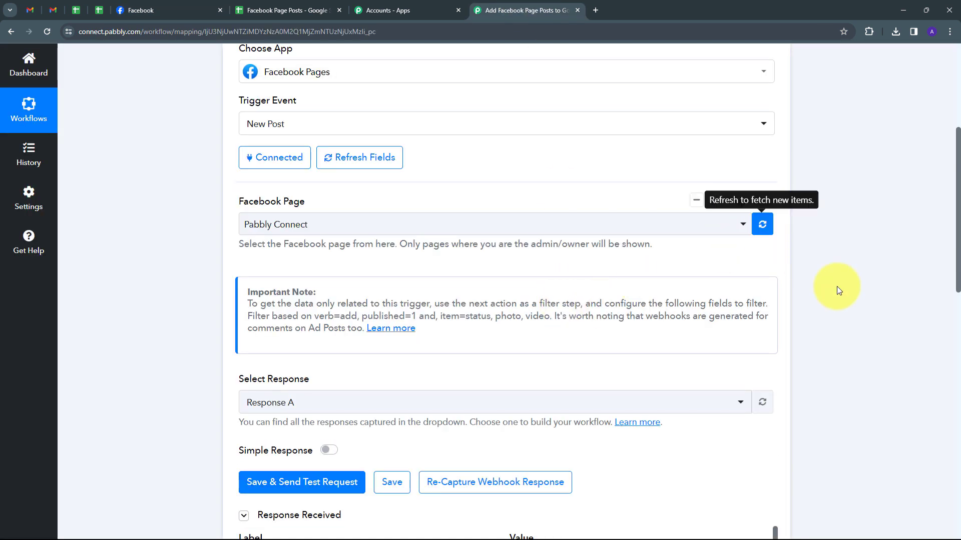
scroll(842, 268, down, 8)
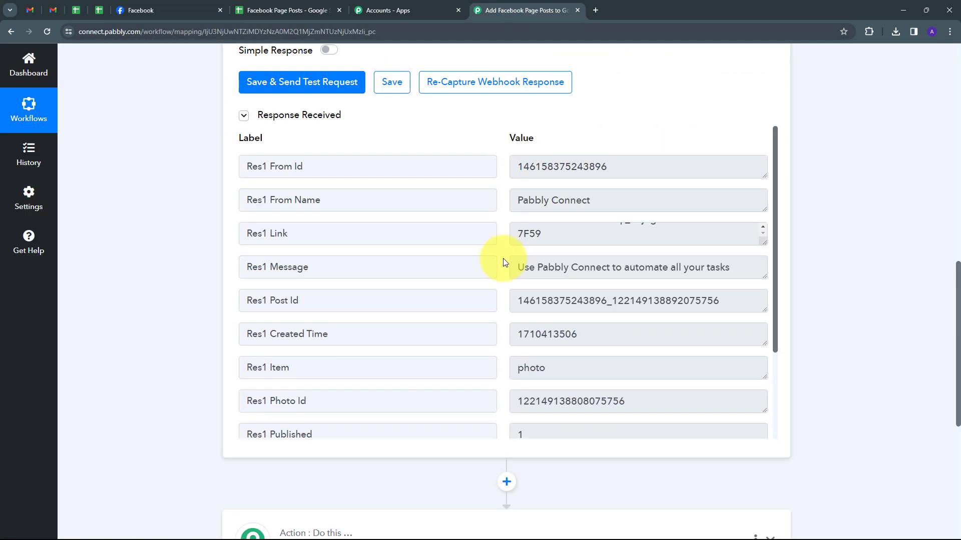
double_click(622, 168)
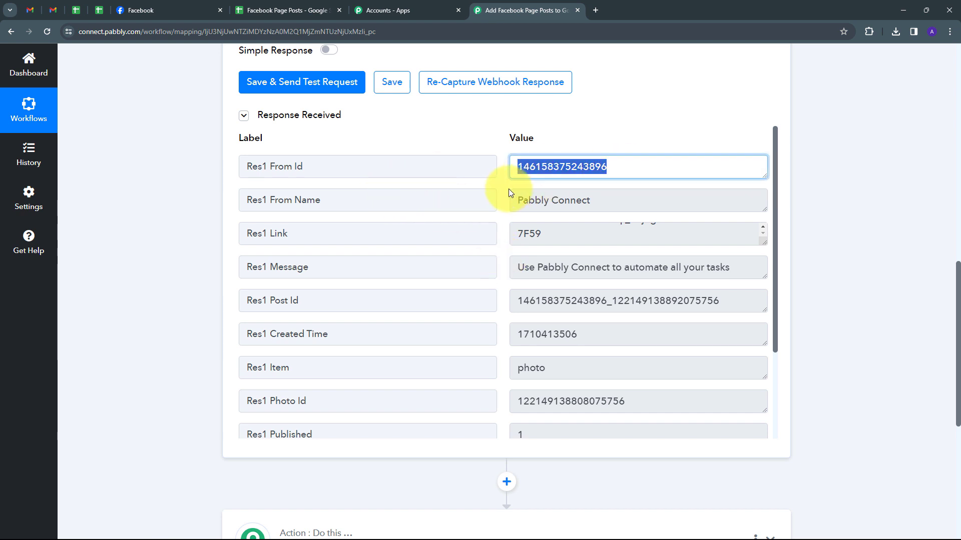
triple_click(534, 204)
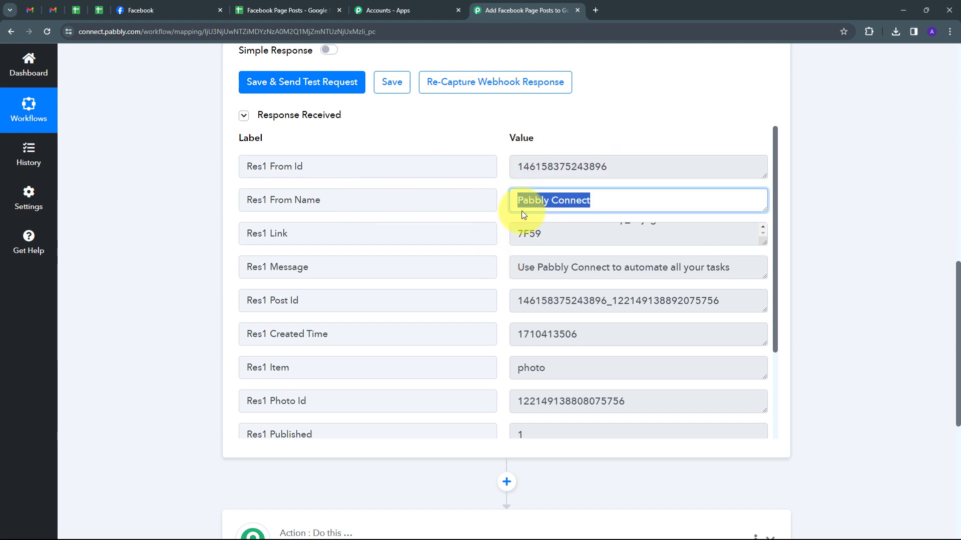
scroll(561, 234, up, 3)
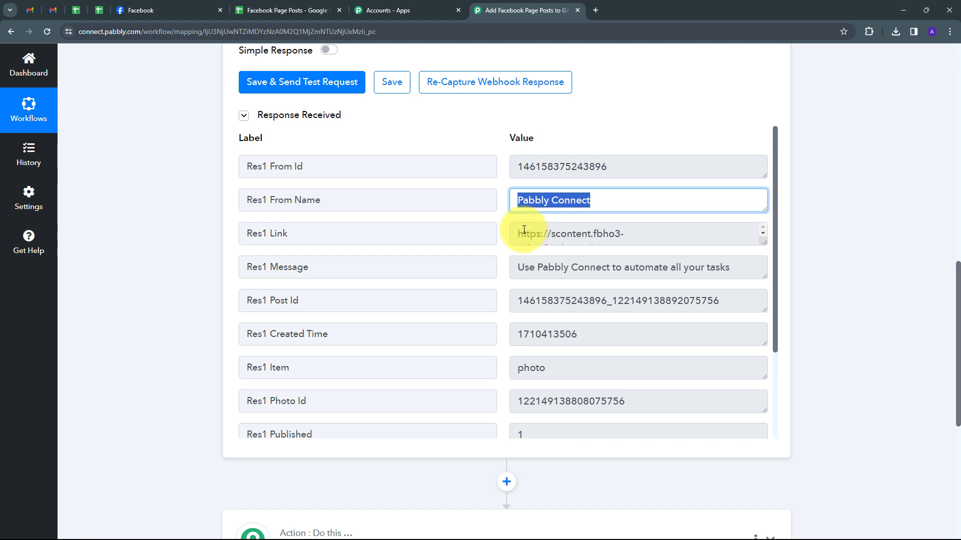
drag(524, 229, 619, 254)
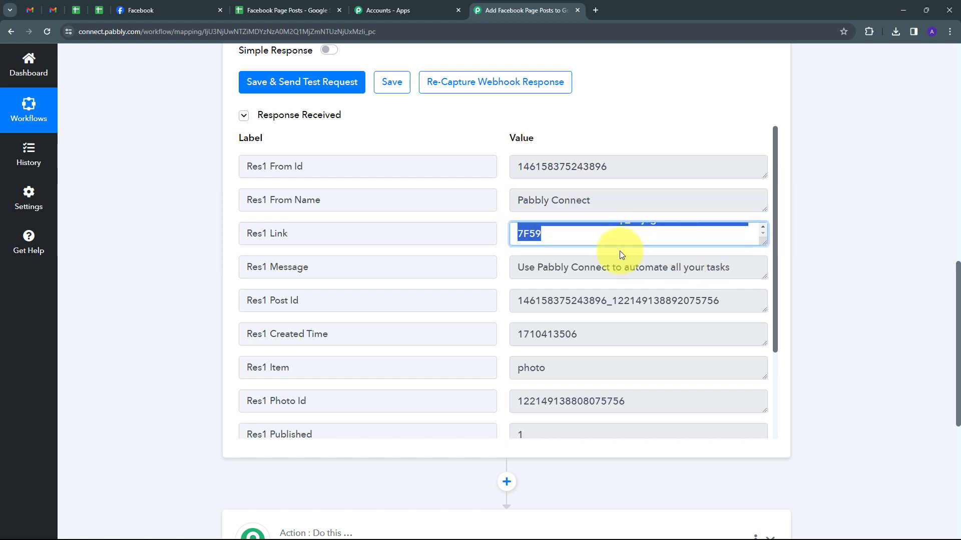
click(625, 235)
scroll(625, 235, up, 1)
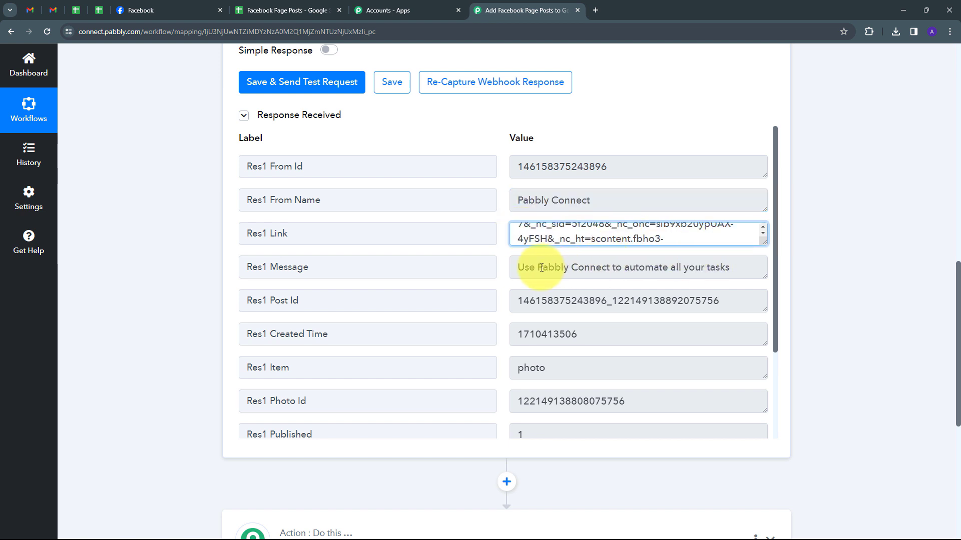
drag(518, 268, 739, 271)
Step: Examine the item type, photo ID and remaining post details in the captured trigger response
scroll(542, 238, down, 1)
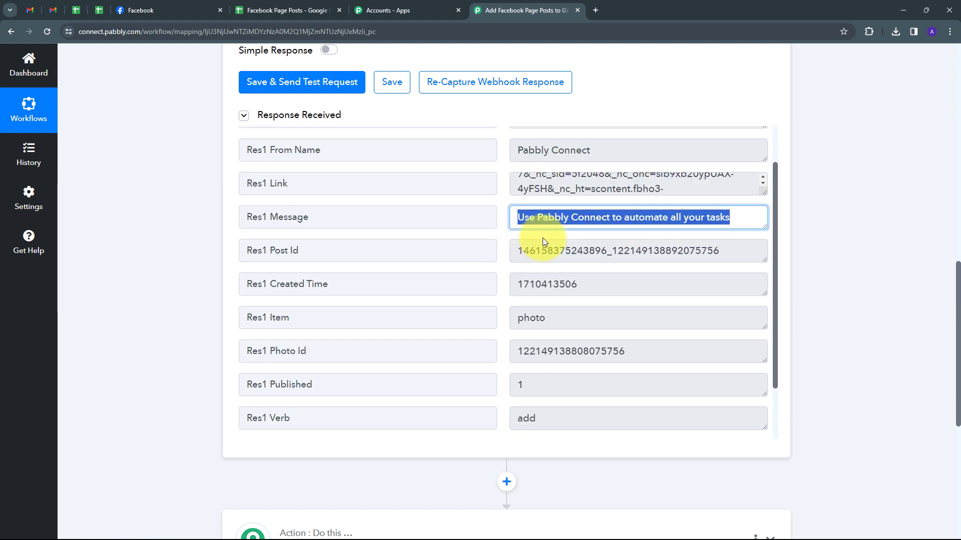
scroll(542, 238, down, 1)
click(539, 232)
drag(546, 265, 382, 263)
scroll(381, 262, down, 1)
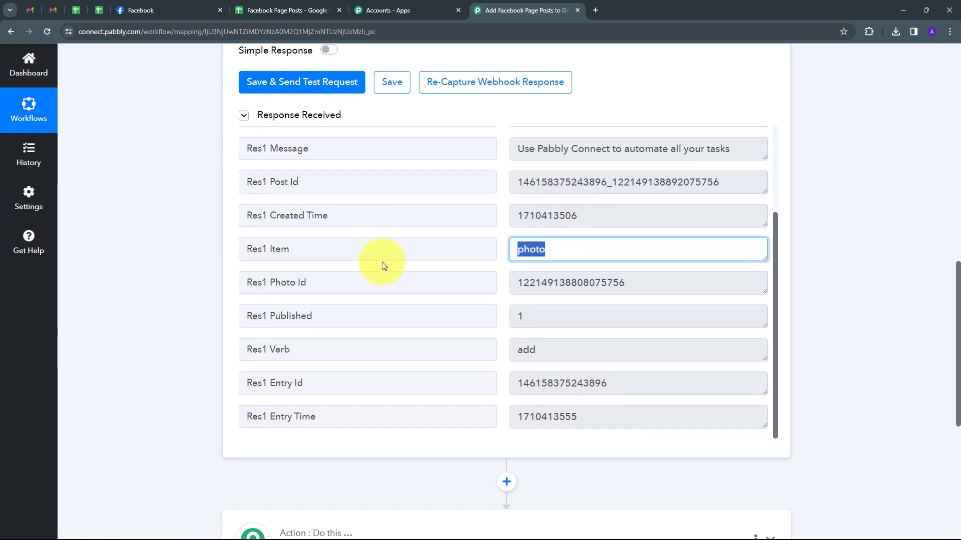
drag(465, 251, 253, 262)
drag(607, 253, 493, 264)
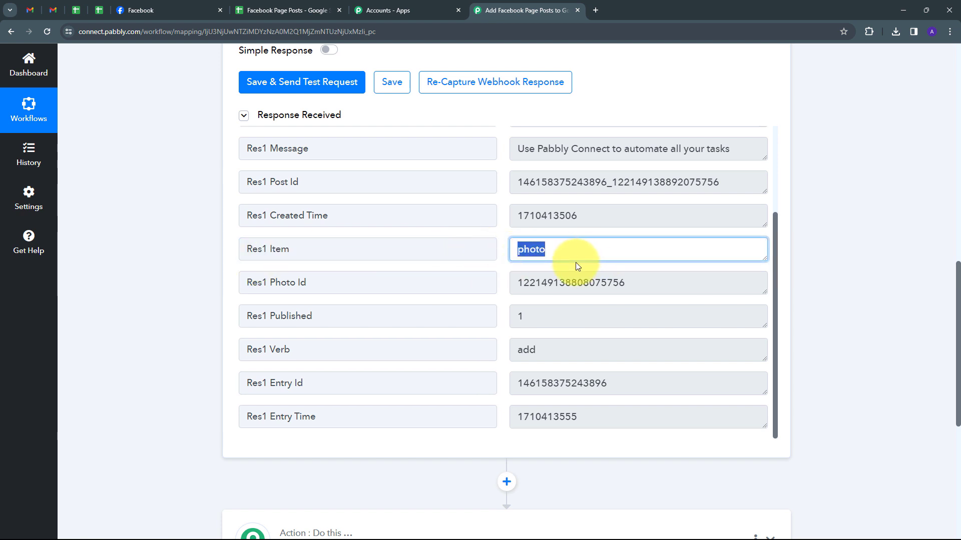
scroll(575, 264, down, 1)
drag(656, 234, 467, 260)
scroll(443, 257, up, 5)
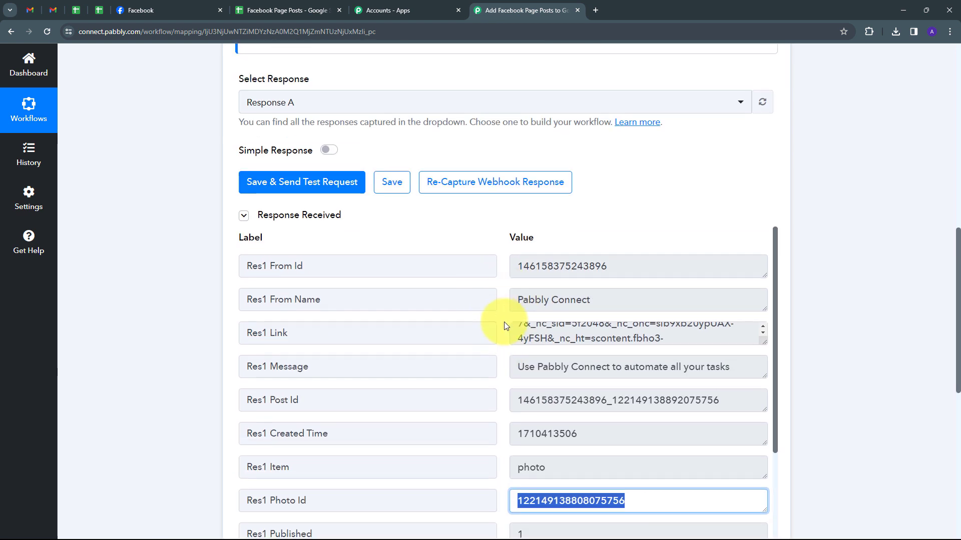
scroll(500, 315, down, 2)
scroll(810, 261, down, 1)
scroll(809, 256, down, 1)
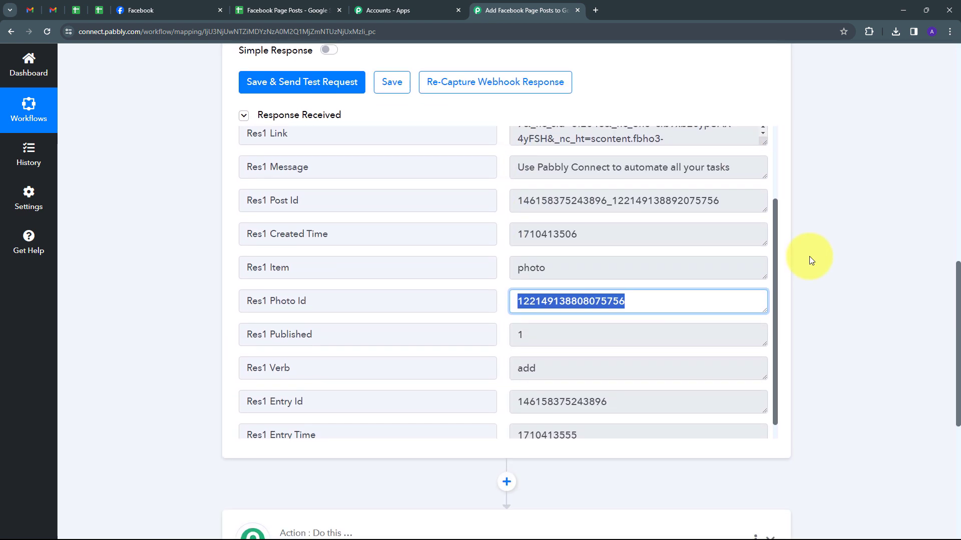
click(505, 297)
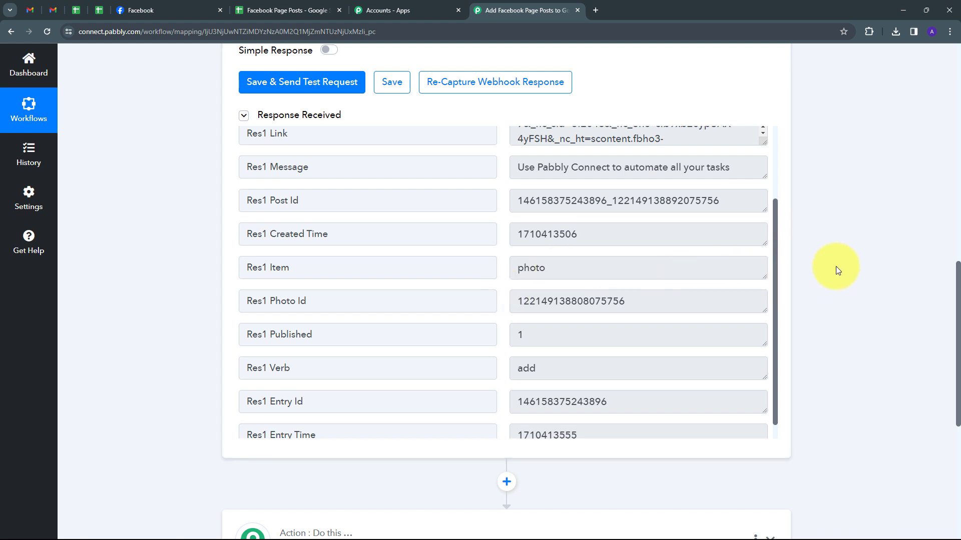
Step: Set the workflow's action step to the Google Sheets app with the Add New Row event
scroll(836, 266, down, 2)
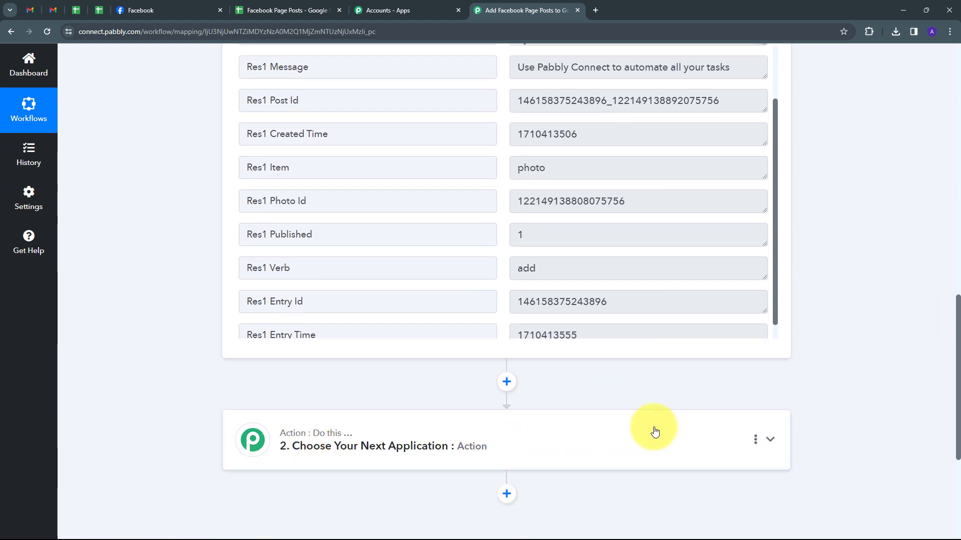
click(653, 443)
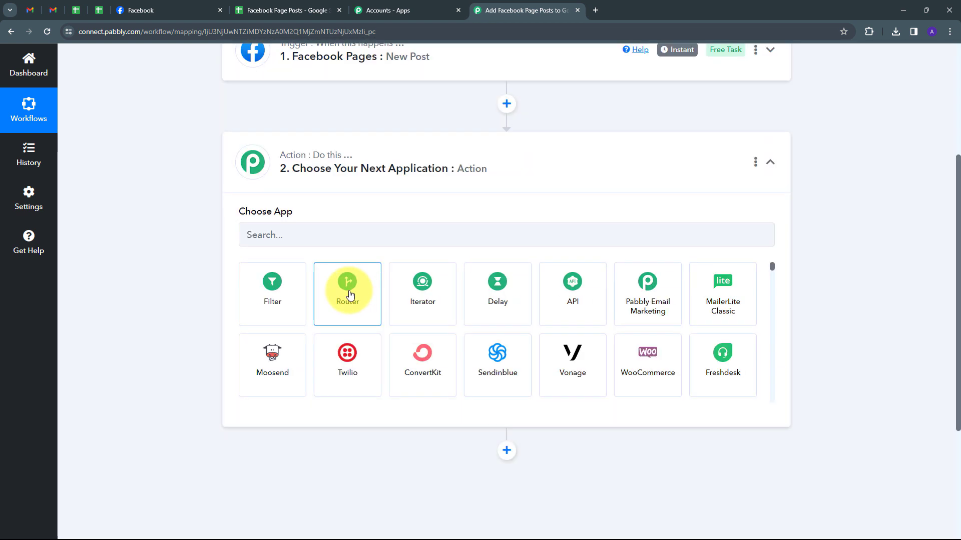
click(339, 264)
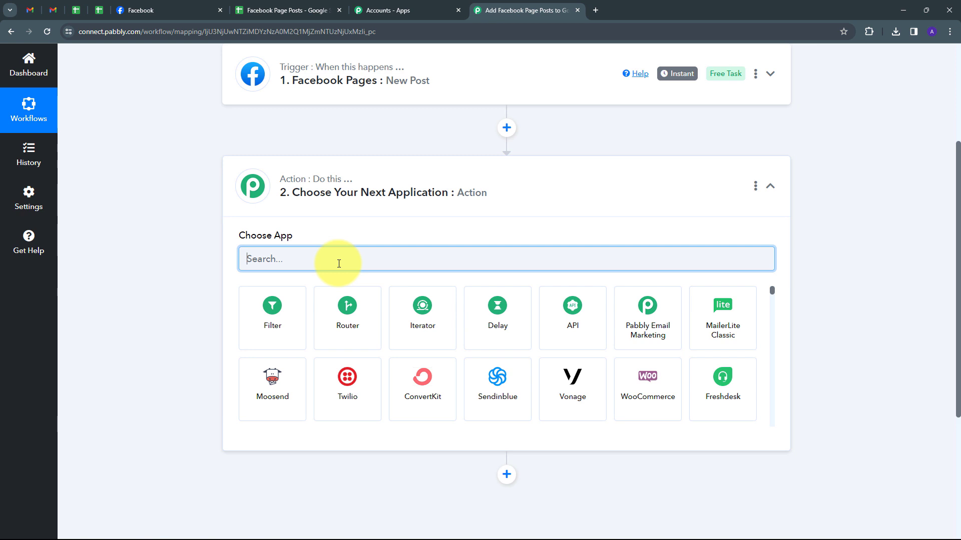
text(Google)
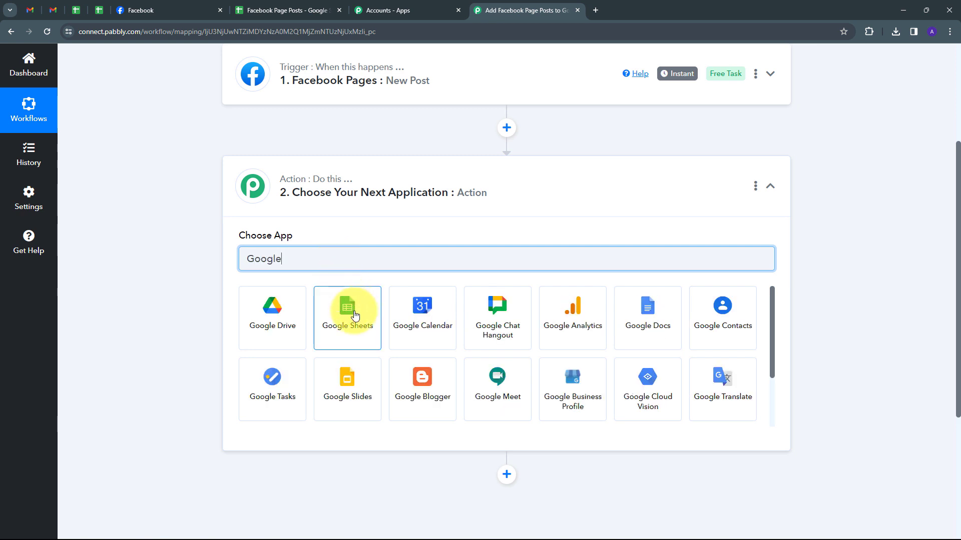
click(355, 315)
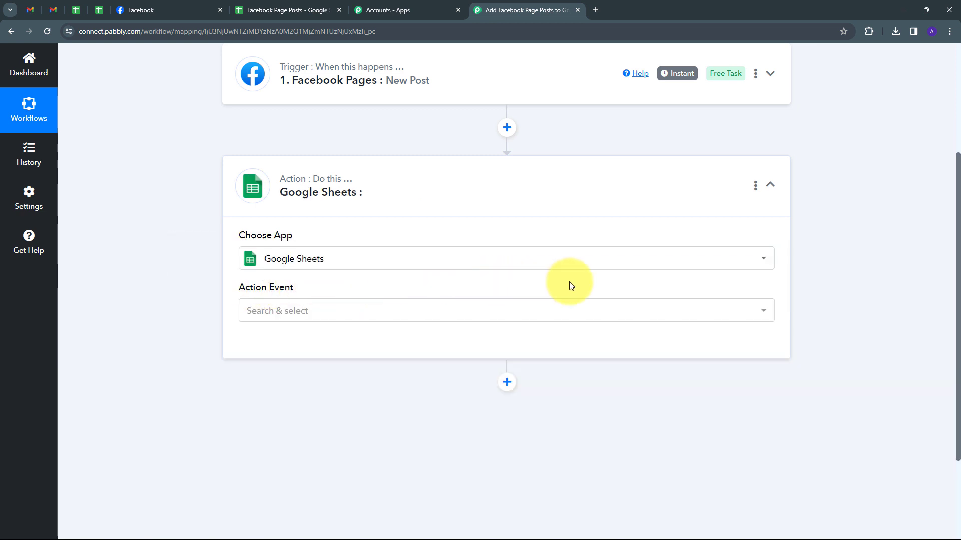
click(633, 314)
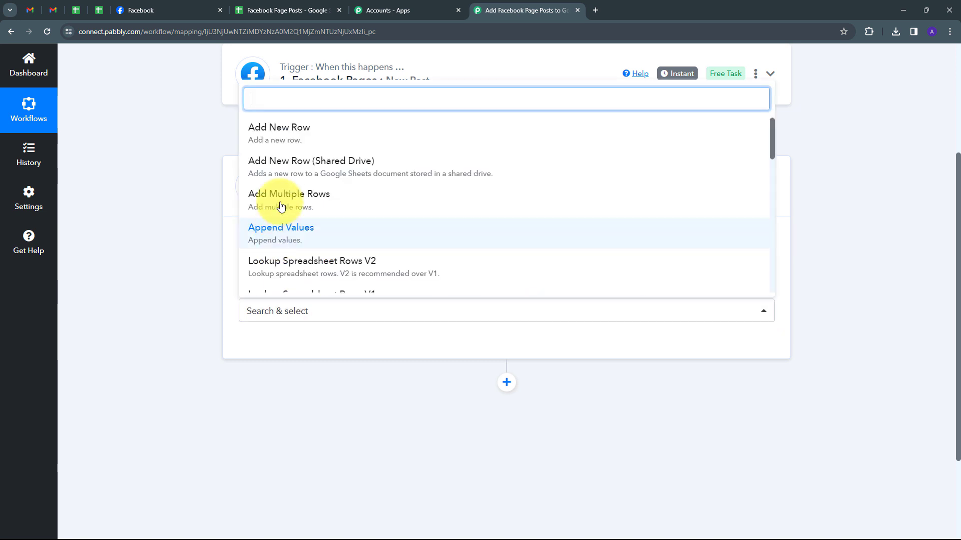
click(306, 143)
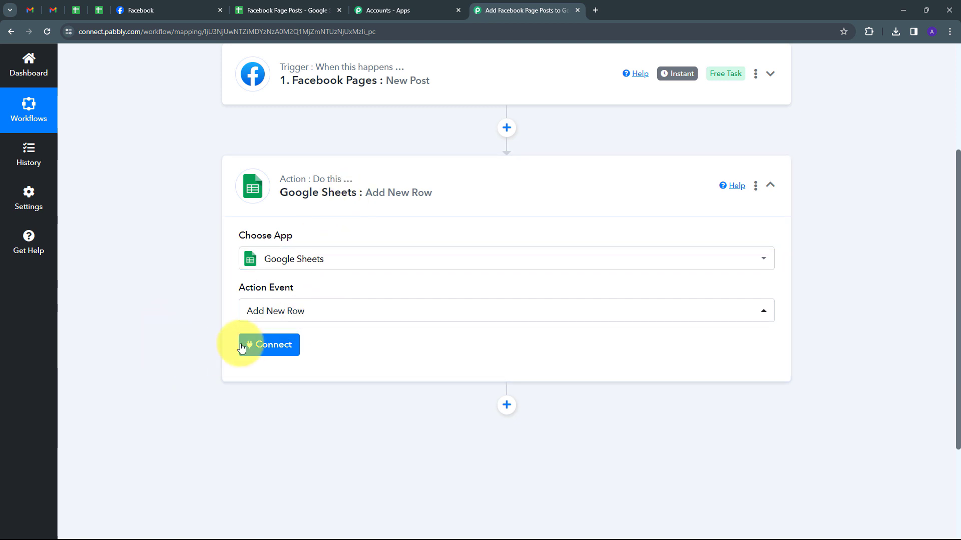
Step: Connect the Google Sheets action through a new connection, signing in with Google and allowing Pabbly Connect access
click(280, 349)
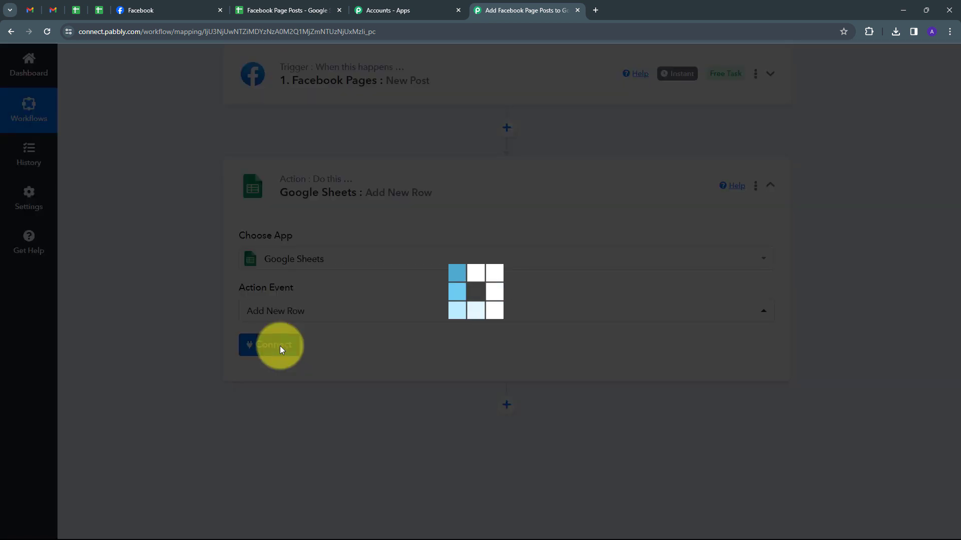
click(485, 172)
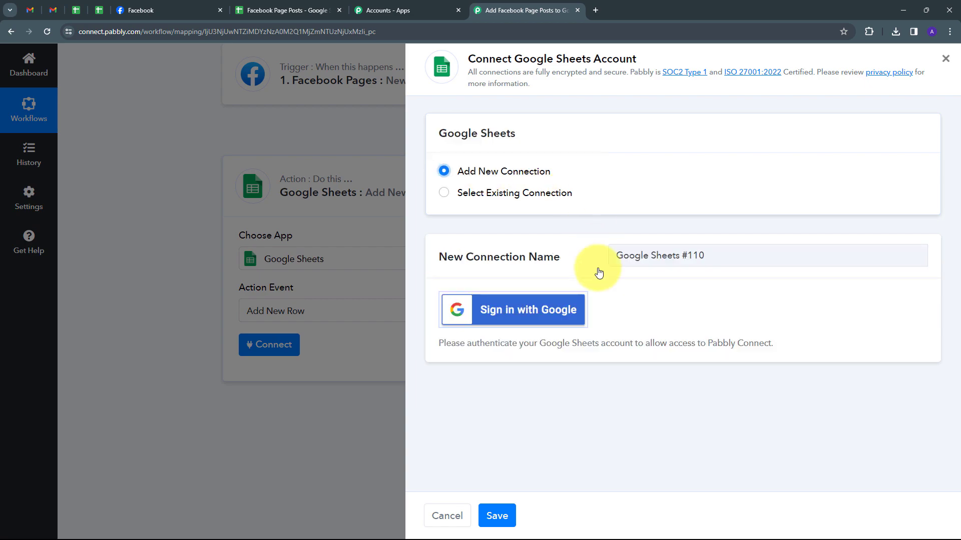
click(523, 313)
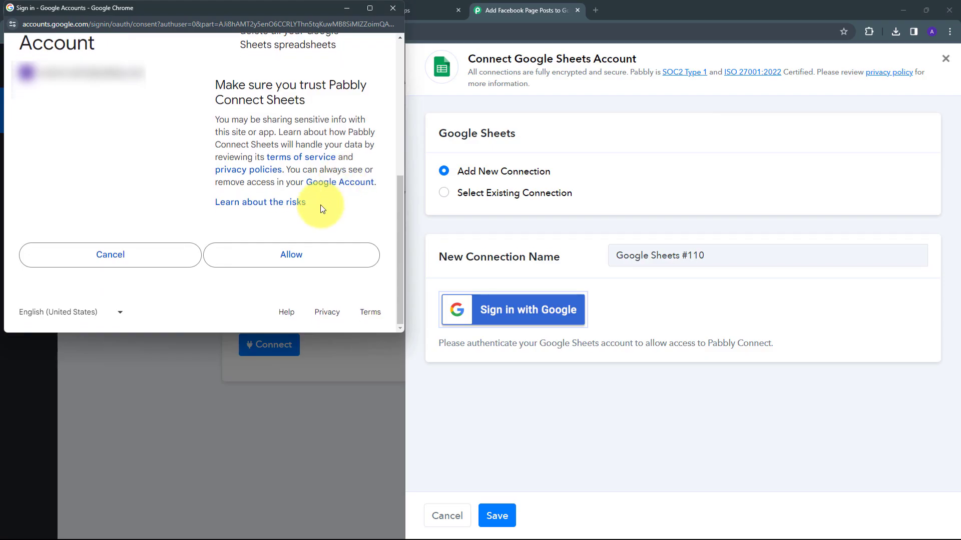
click(283, 258)
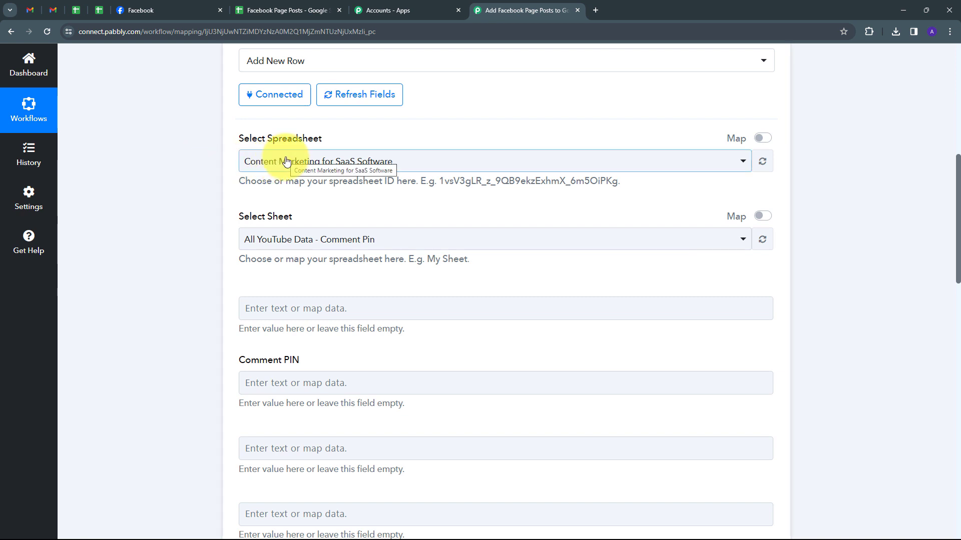
Step: Check the column headers in the Google Sheets file, then set the action's spreadsheet to Facebook Page Posts
click(263, 10)
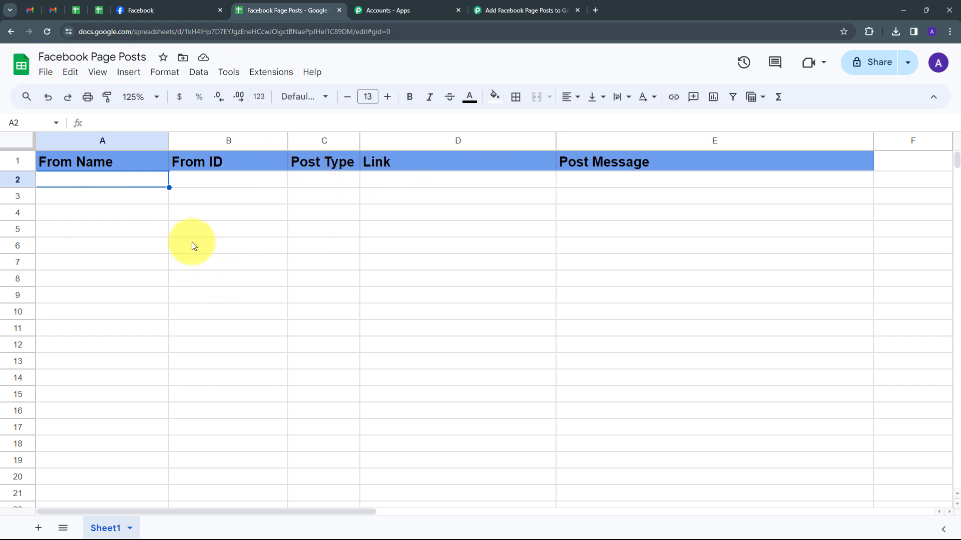
click(527, 11)
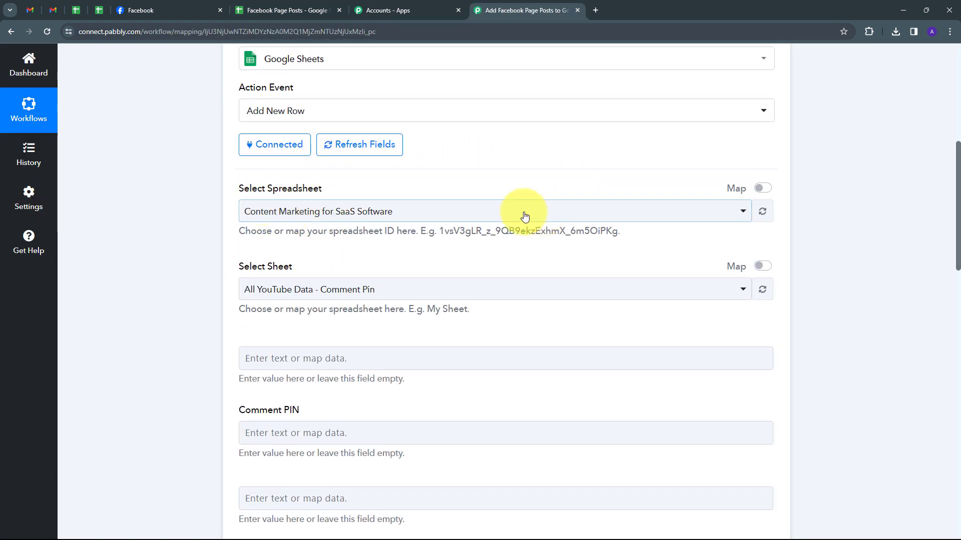
click(506, 211)
scroll(388, 325, down, 5)
scroll(390, 340, up, 4)
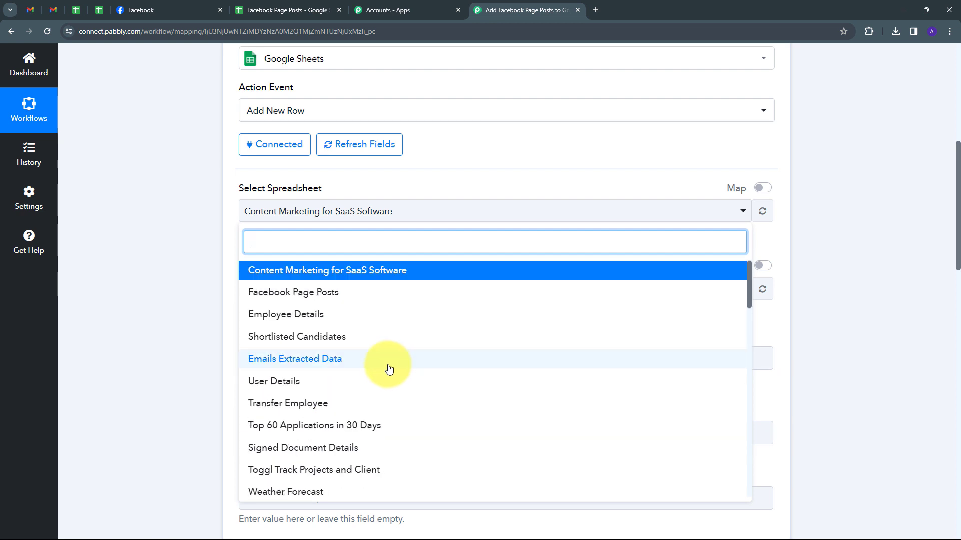
click(282, 296)
scroll(423, 253, down, 4)
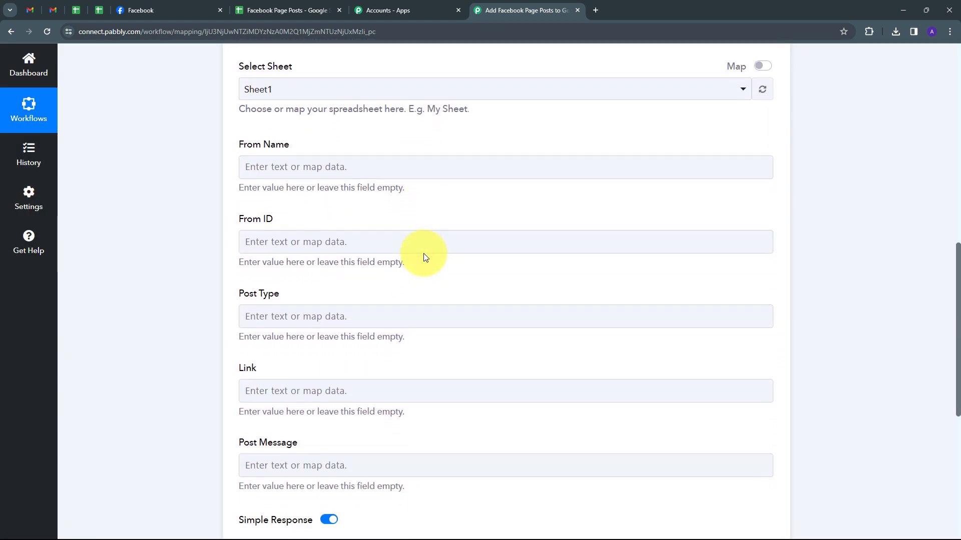
Step: Map the From Name field to the From Name value from the Facebook Pages New Post trigger
scroll(423, 253, down, 1)
scroll(364, 326, up, 3)
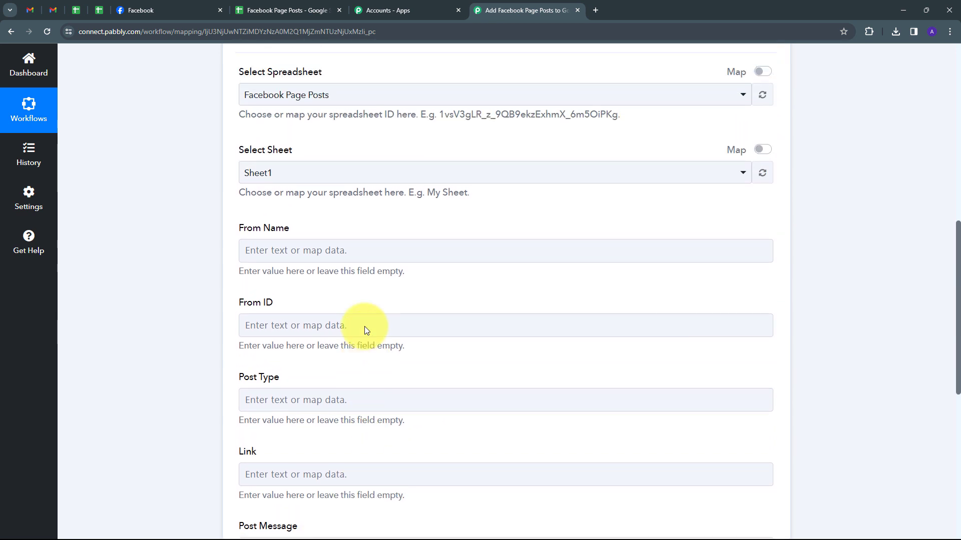
scroll(364, 326, up, 1)
scroll(329, 304, down, 3)
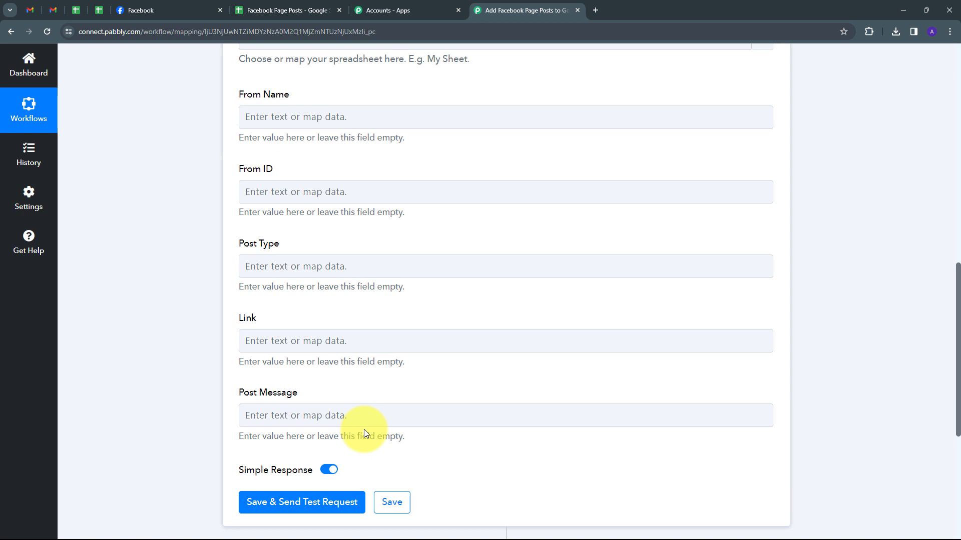
click(288, 121)
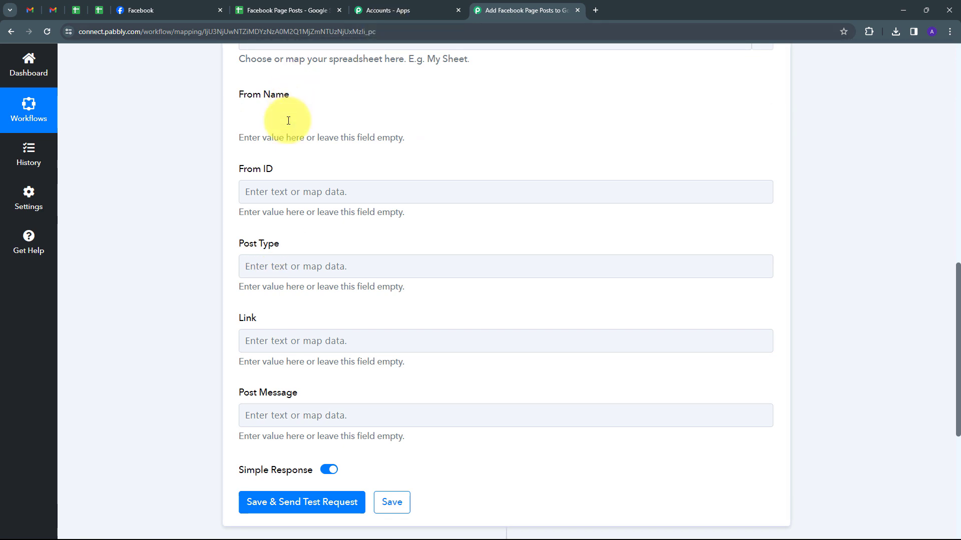
click(347, 216)
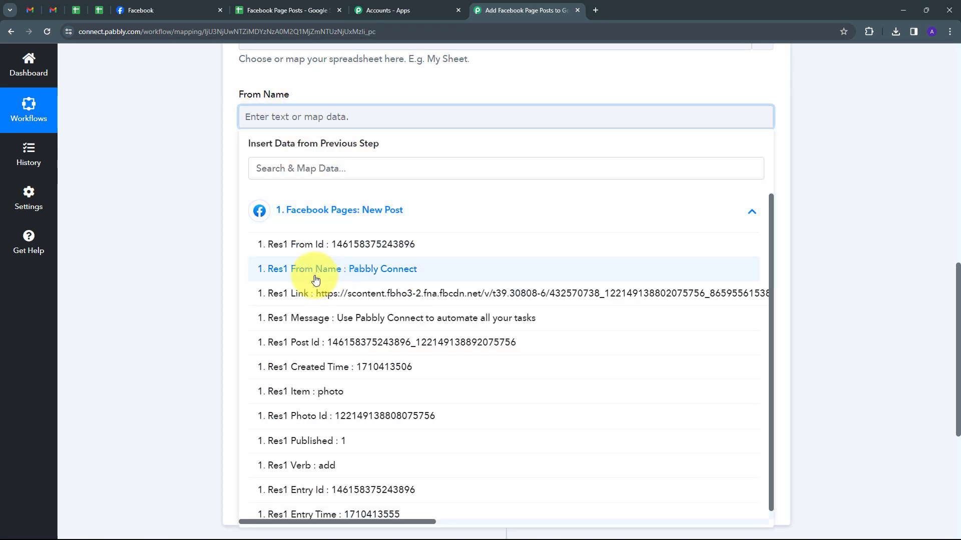
click(384, 270)
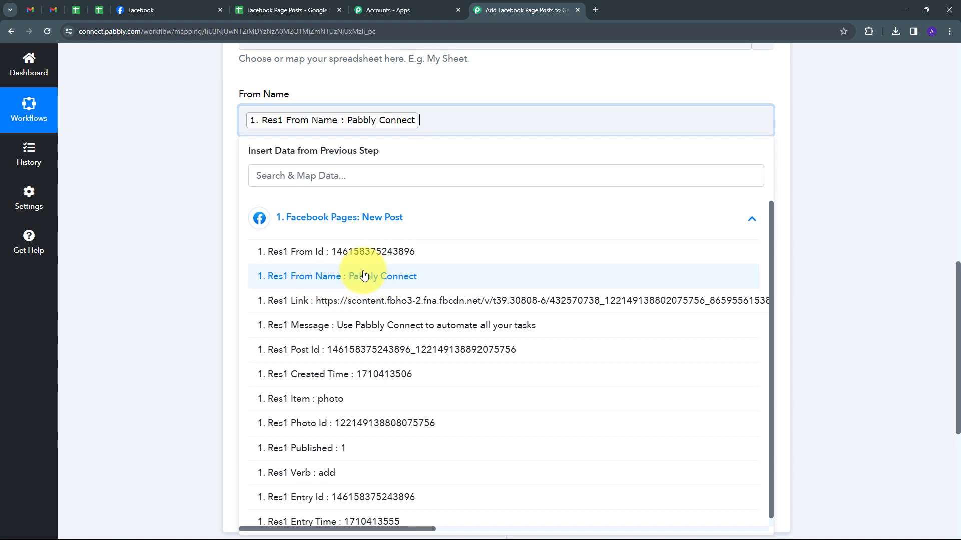
click(209, 171)
Step: Map the From ID field to the From Id value from the Facebook Pages trigger
click(319, 200)
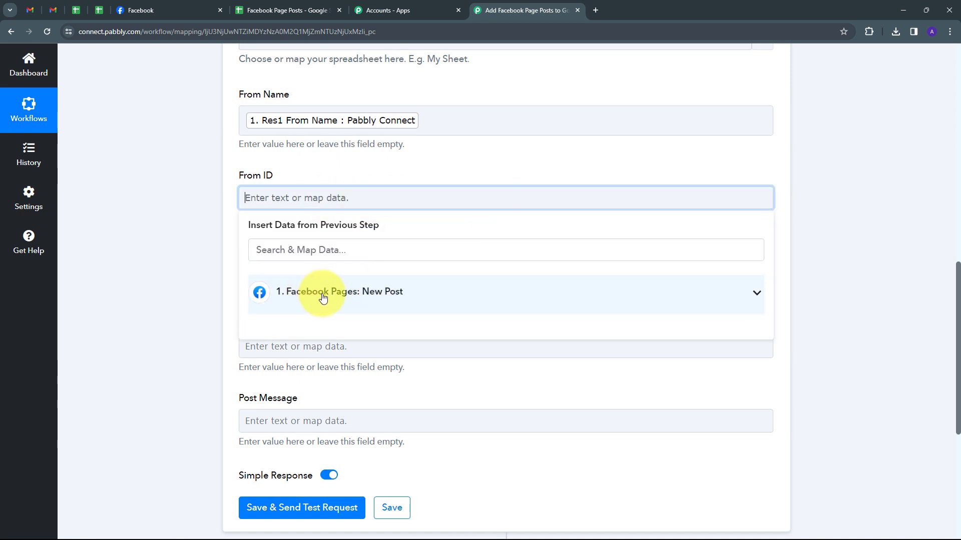
click(386, 295)
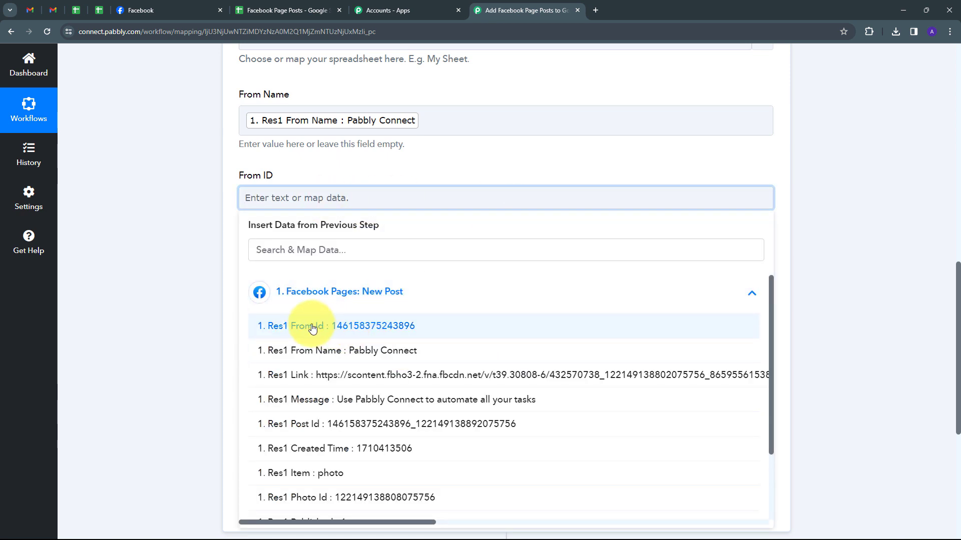
click(370, 328)
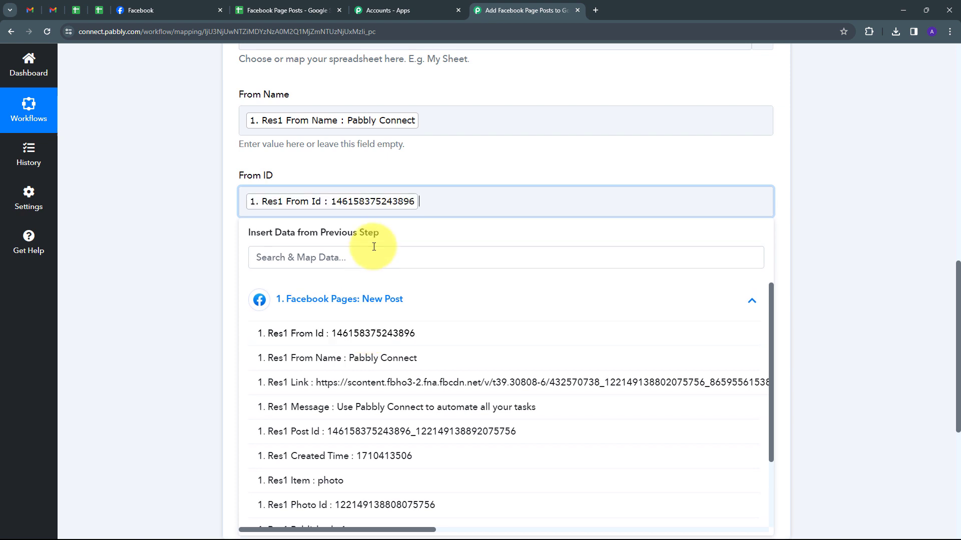
Step: Map the Post Type field to the trigger's Item value, photo
scroll(365, 215, down, 1)
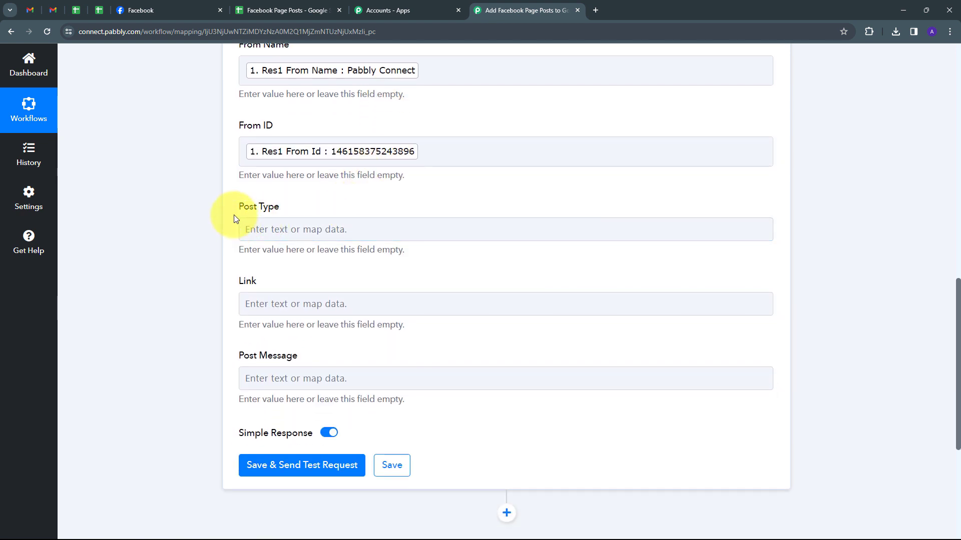
click(310, 235)
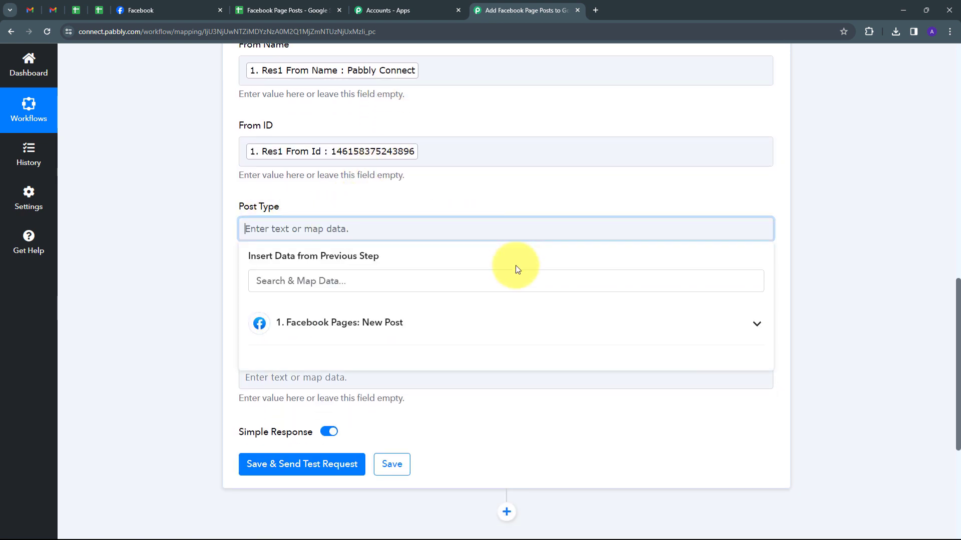
click(385, 333)
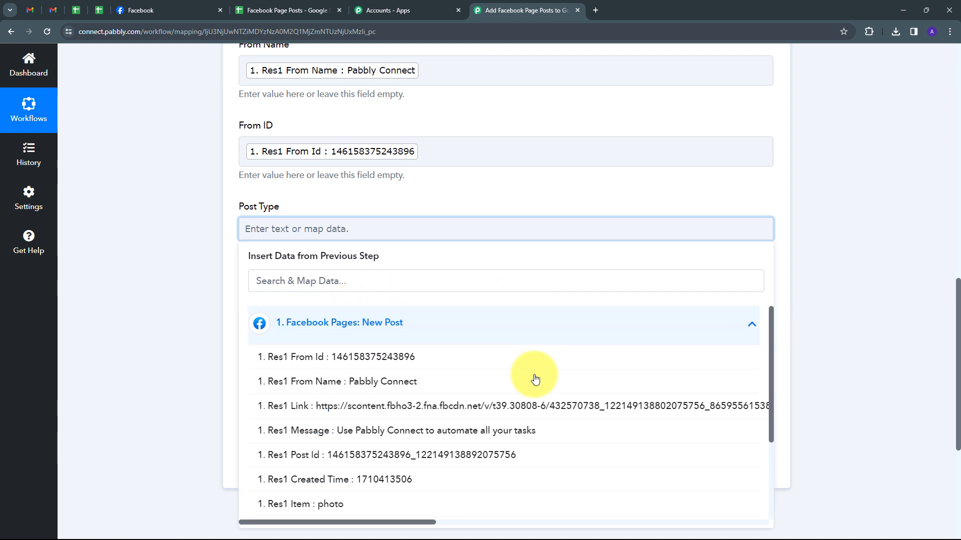
scroll(392, 380, down, 3)
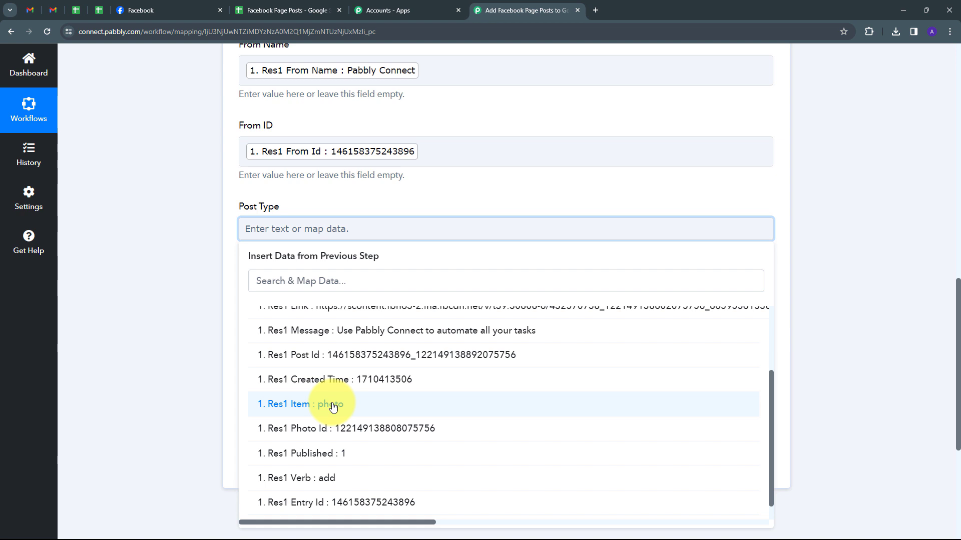
click(333, 407)
scroll(287, 154, up, 2)
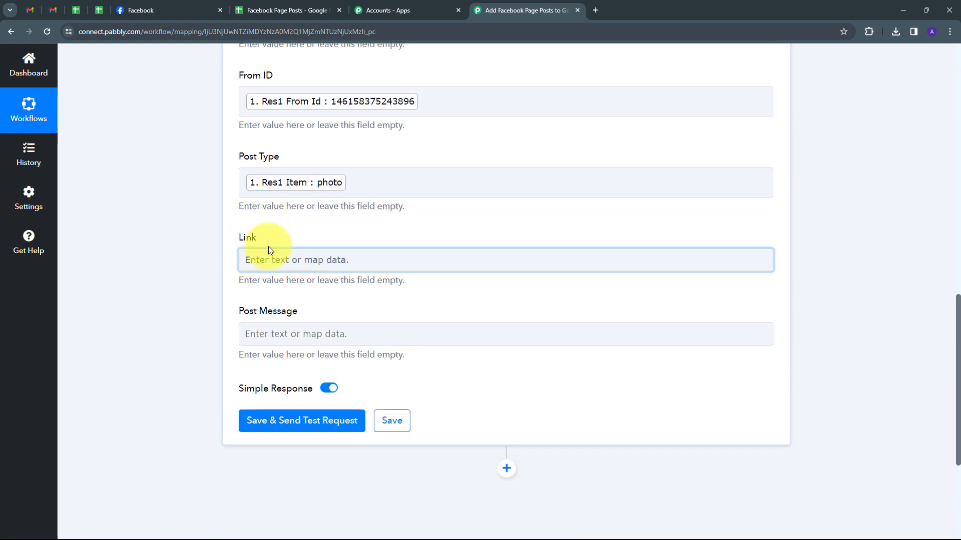
Step: Map the Link field to the Link value from the Facebook Pages trigger
click(267, 260)
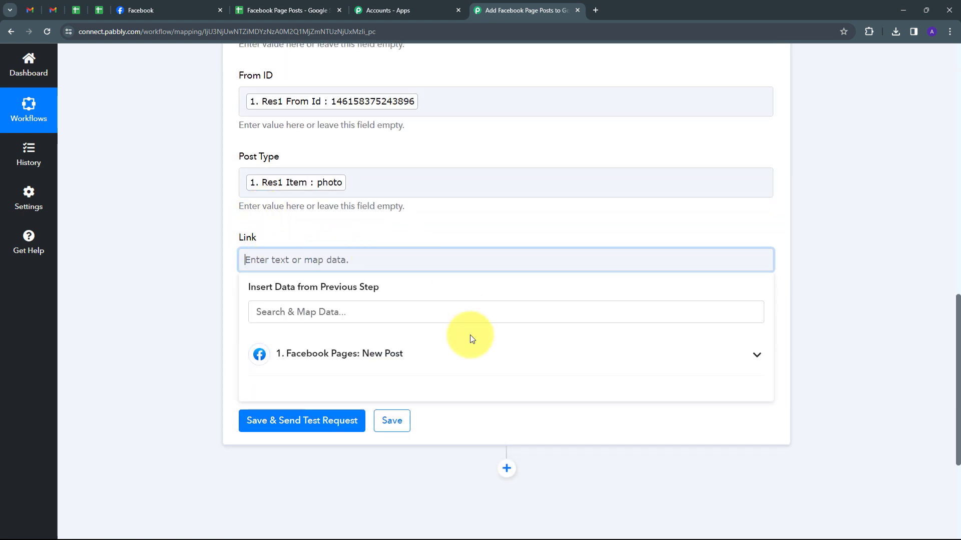
click(400, 359)
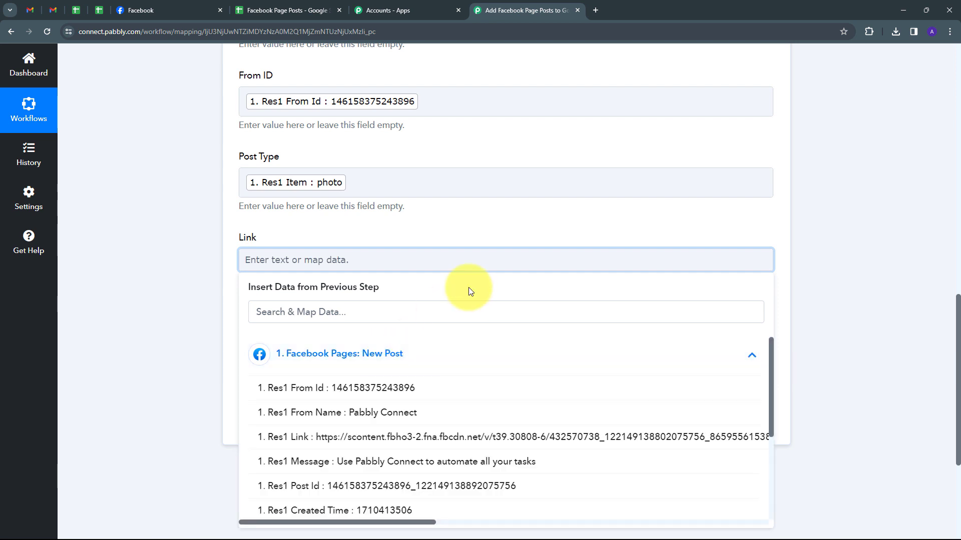
scroll(440, 315, down, 2)
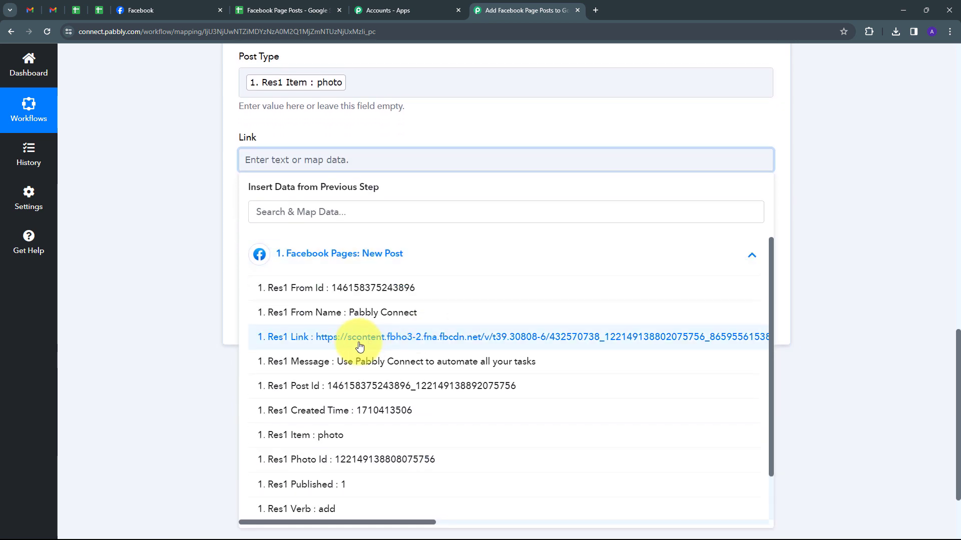
click(438, 337)
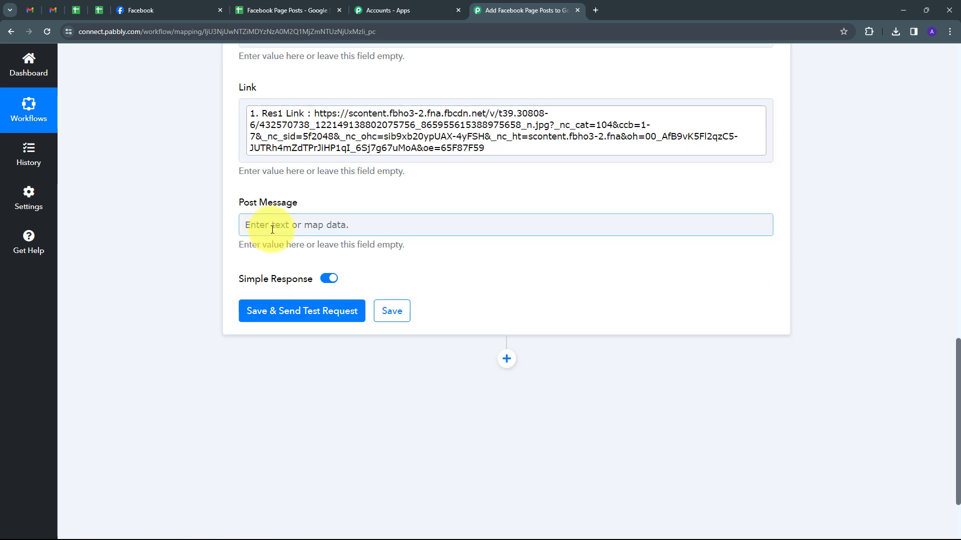
Step: Map the Post Message field to the trigger's Message value, "Use Pabbly Connect to automate all your tasks"
click(262, 227)
click(401, 318)
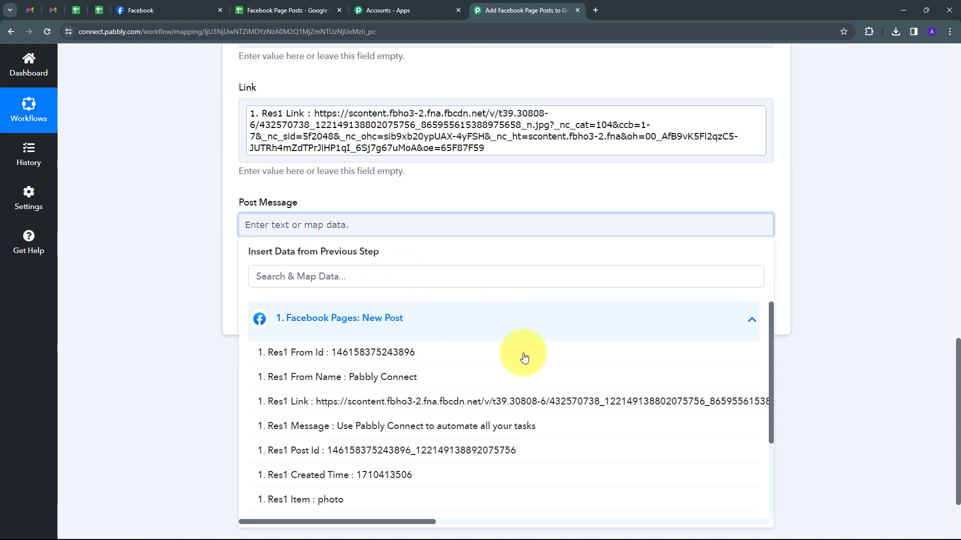
scroll(331, 410, down, 1)
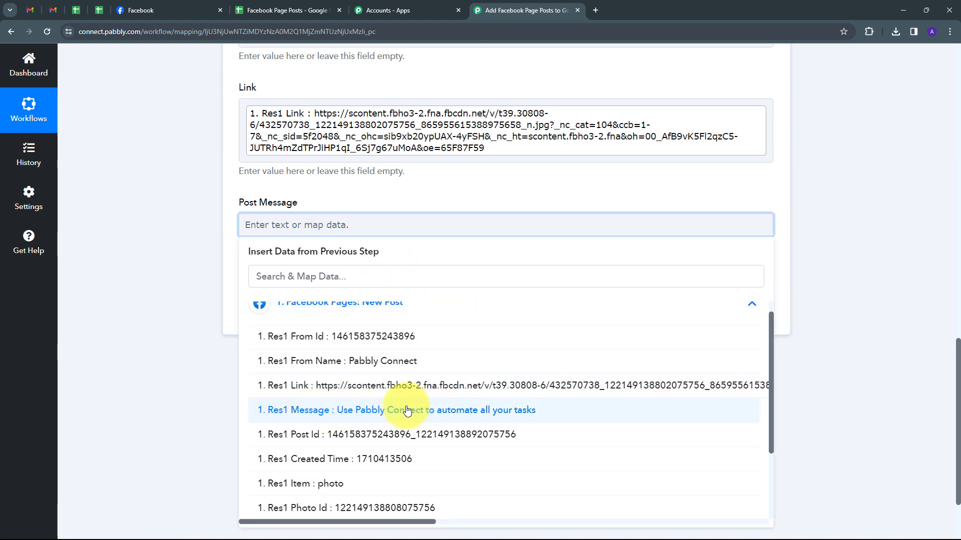
click(386, 411)
Step: Review the mapped fields, save the Google Sheets action and send a test request
scroll(418, 229, up, 9)
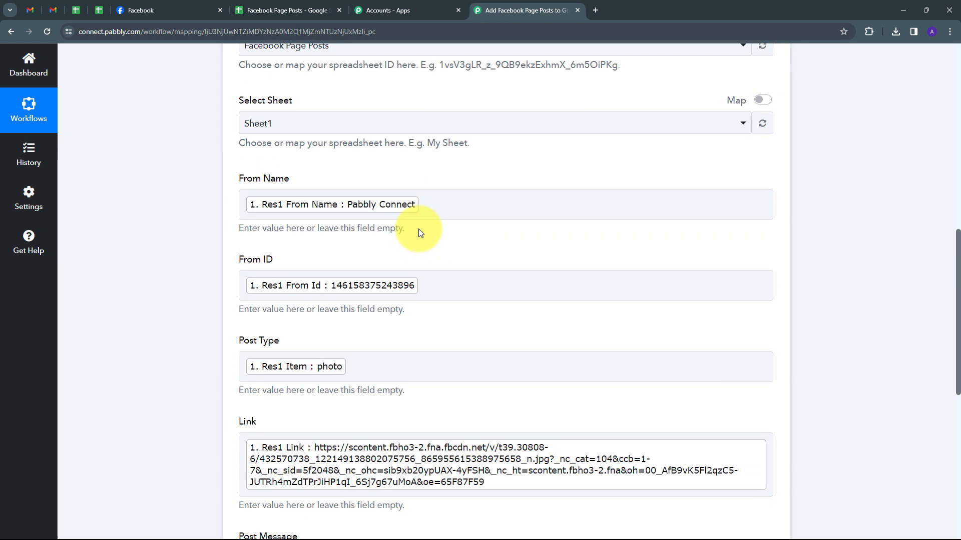
scroll(418, 229, down, 8)
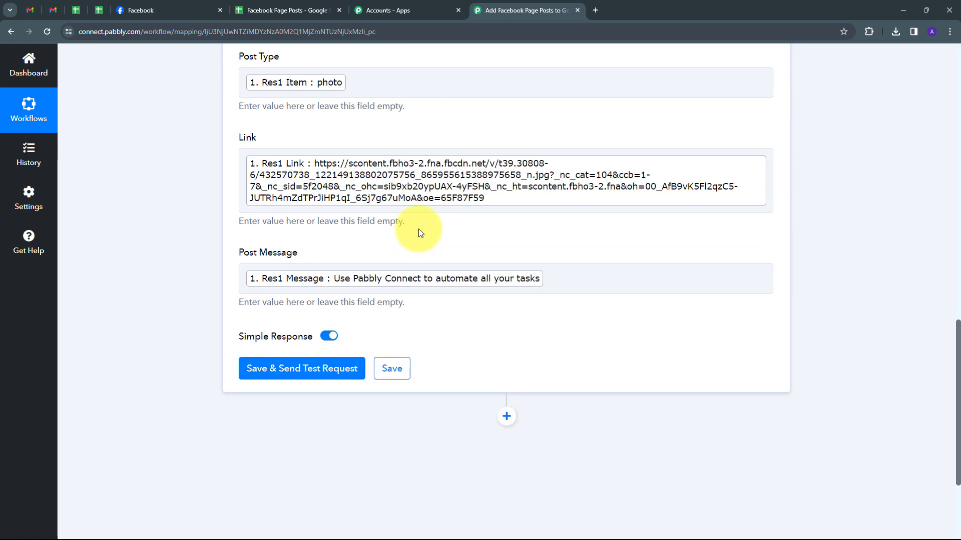
scroll(423, 210, down, 1)
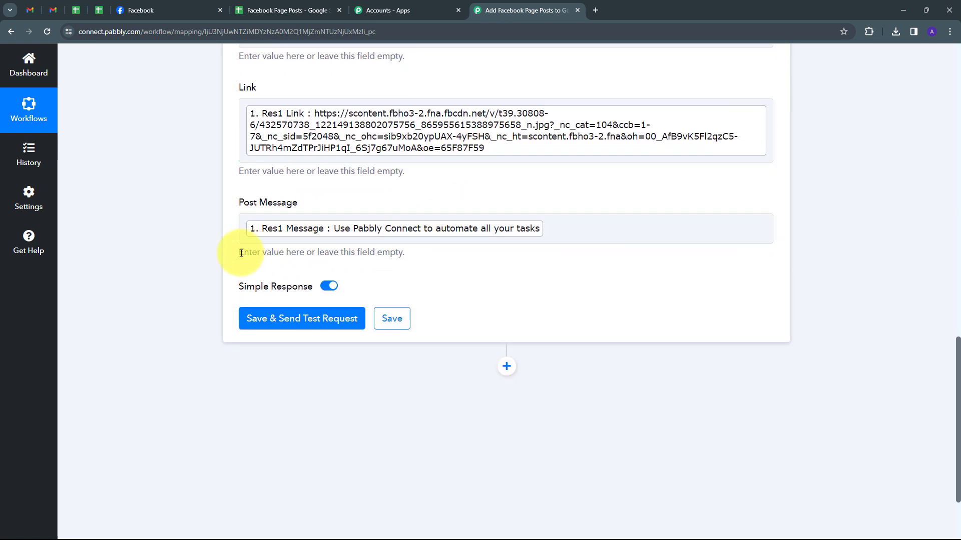
click(304, 322)
scroll(837, 265, down, 4)
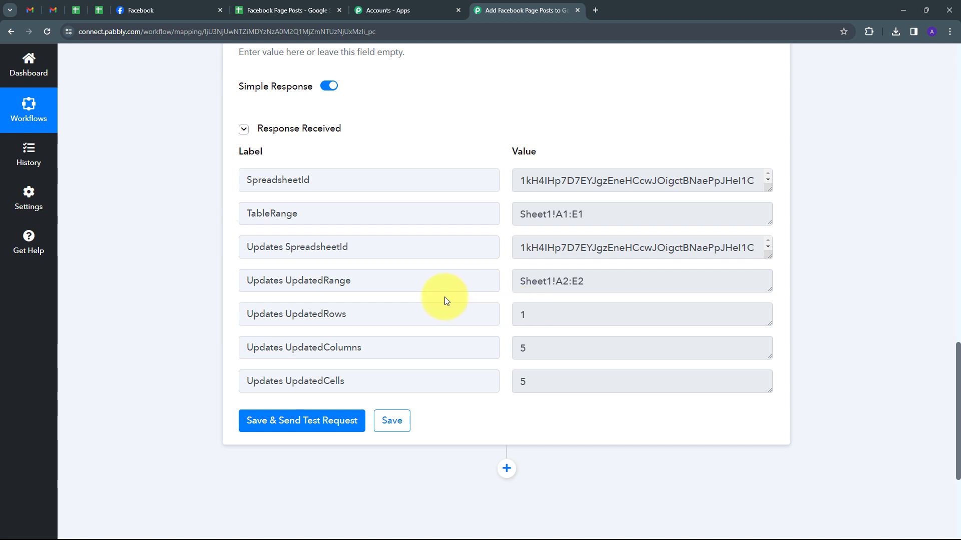
Step: Check the new row in the Facebook Page Posts spreadsheet and view the post image through its link
click(270, 9)
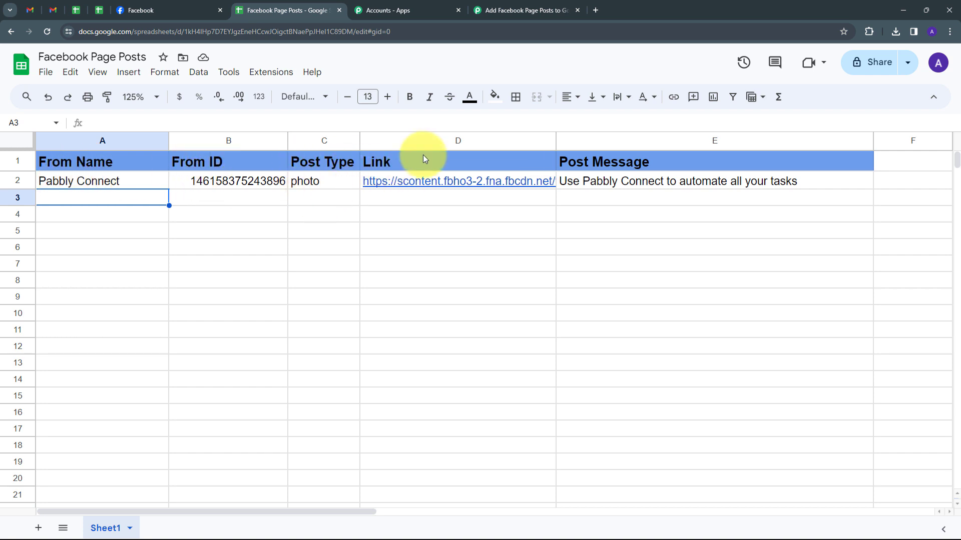
mouse_move(393, 185)
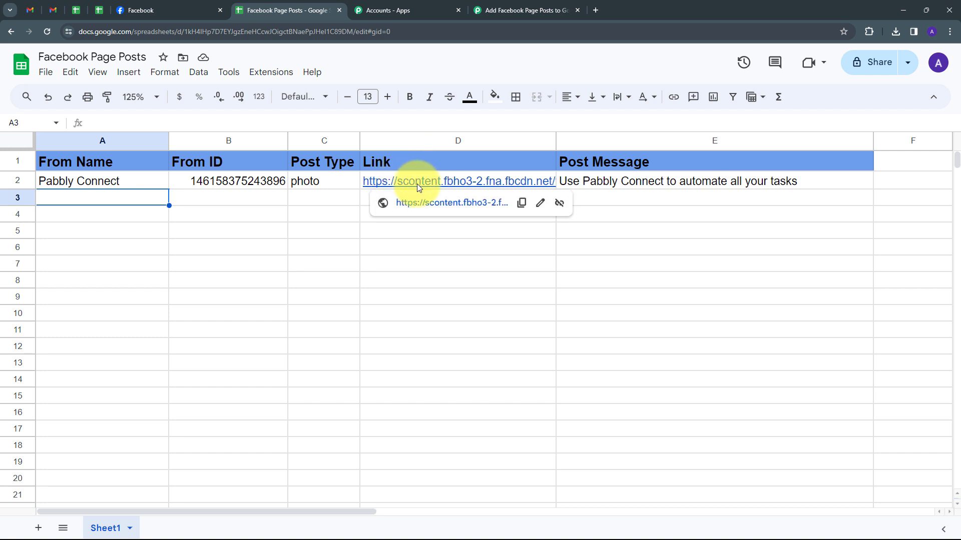
click(415, 206)
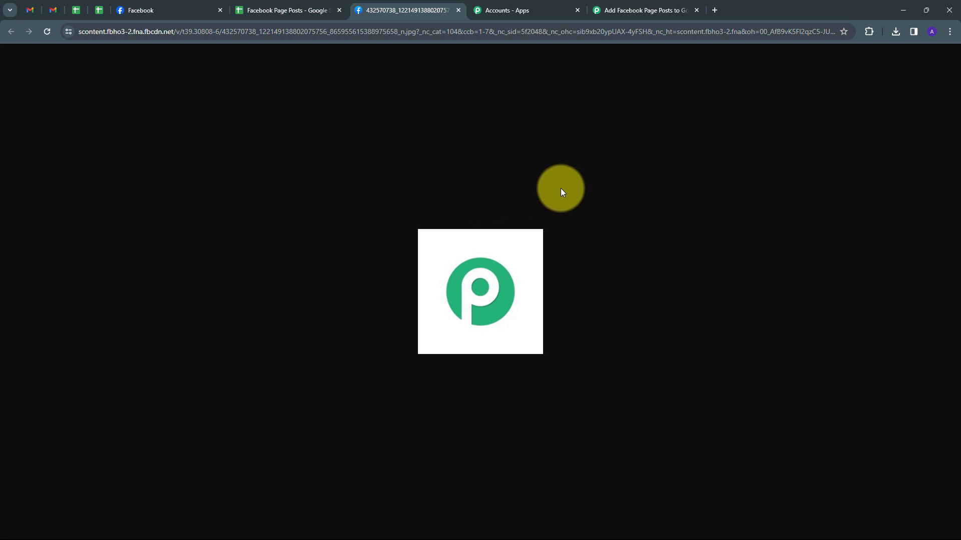
click(458, 10)
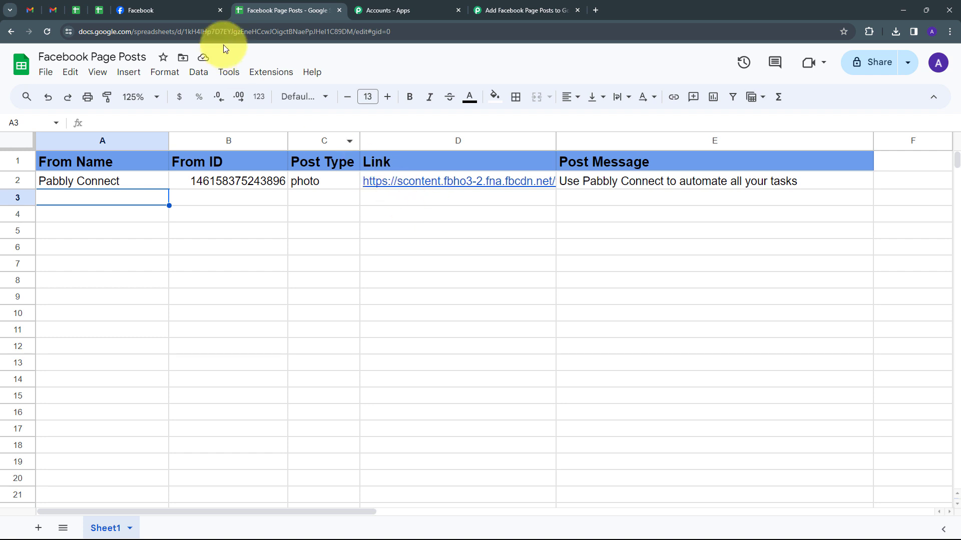
Step: Switch to the Facebook page and start a new photo post with the Pabbly Connect logo image attached
click(185, 11)
scroll(669, 290, up, 5)
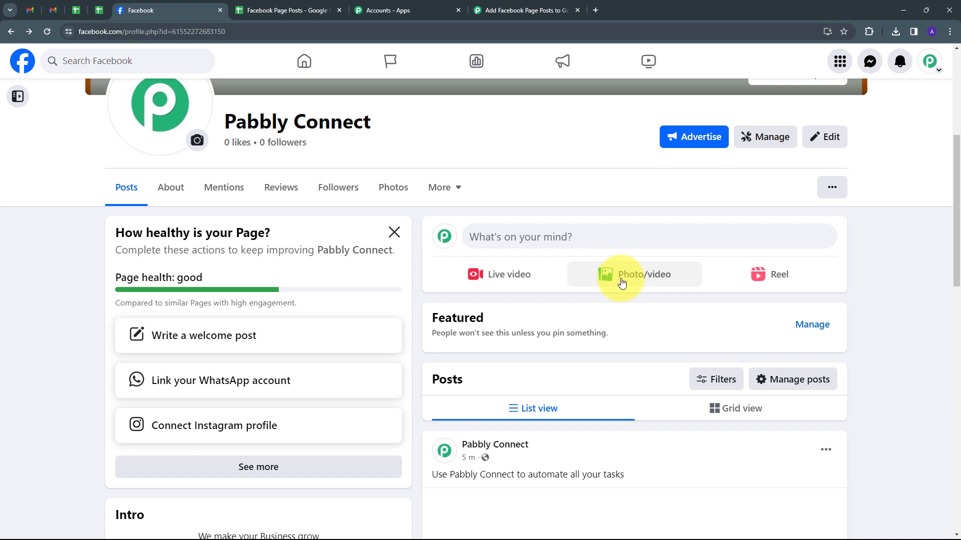
click(621, 283)
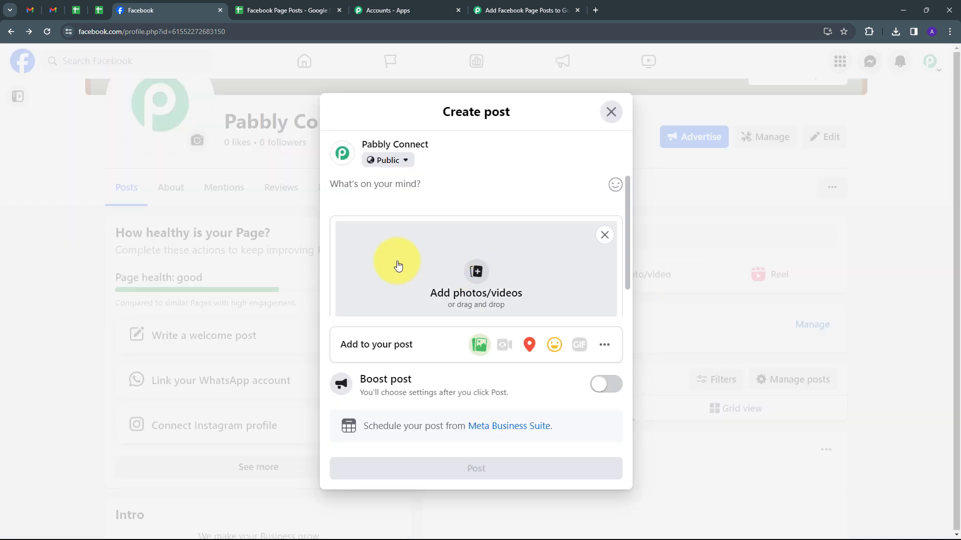
click(481, 278)
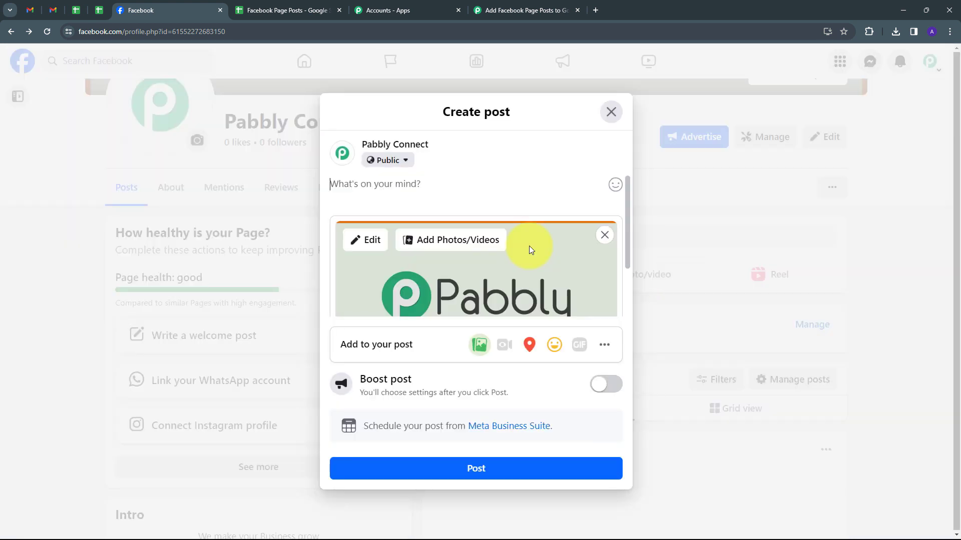
scroll(525, 247, down, 2)
scroll(525, 246, up, 2)
Step: Caption the post "Pabbly Connect : Best Automation Software", publish it and view it on the page
click(344, 187)
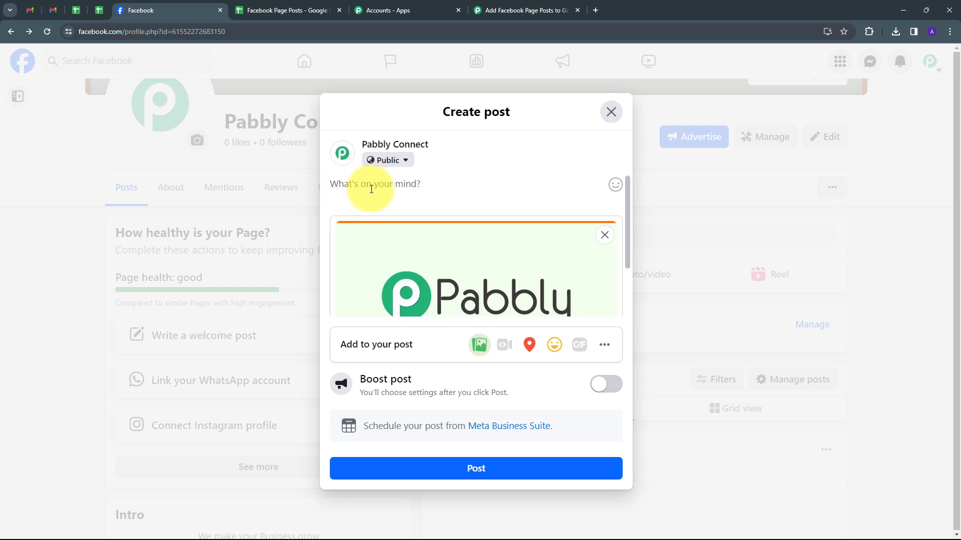
text(Pabbly Connect : Best Automation Software)
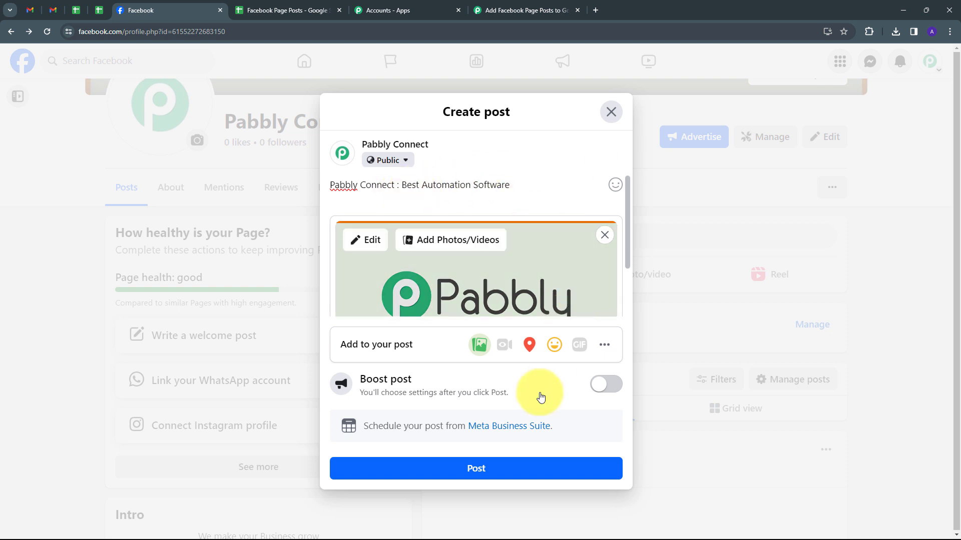
click(473, 471)
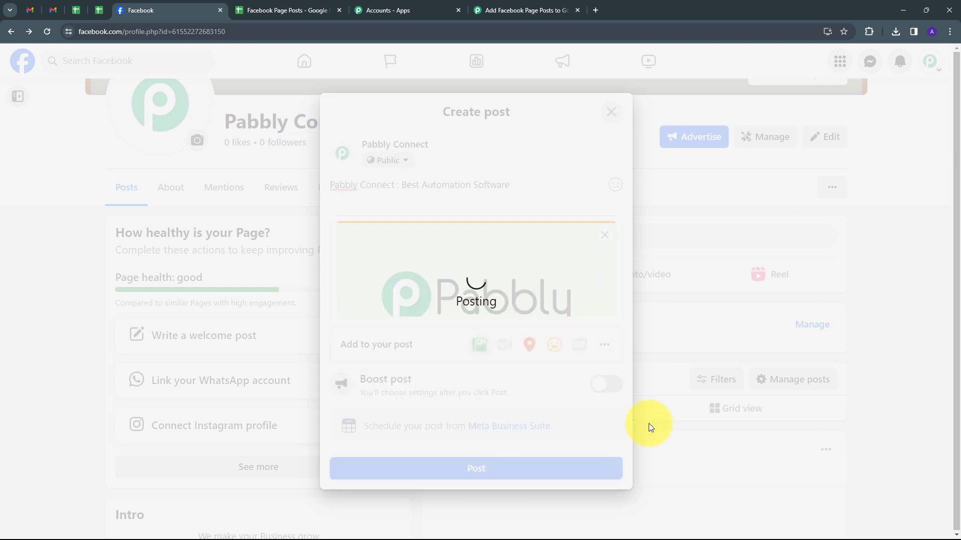
scroll(646, 290, down, 4)
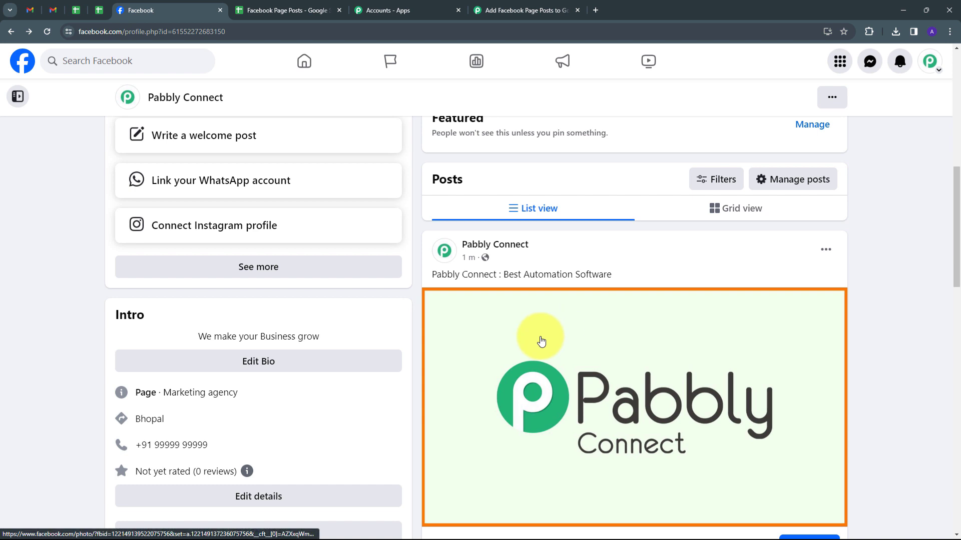
scroll(543, 340, down, 1)
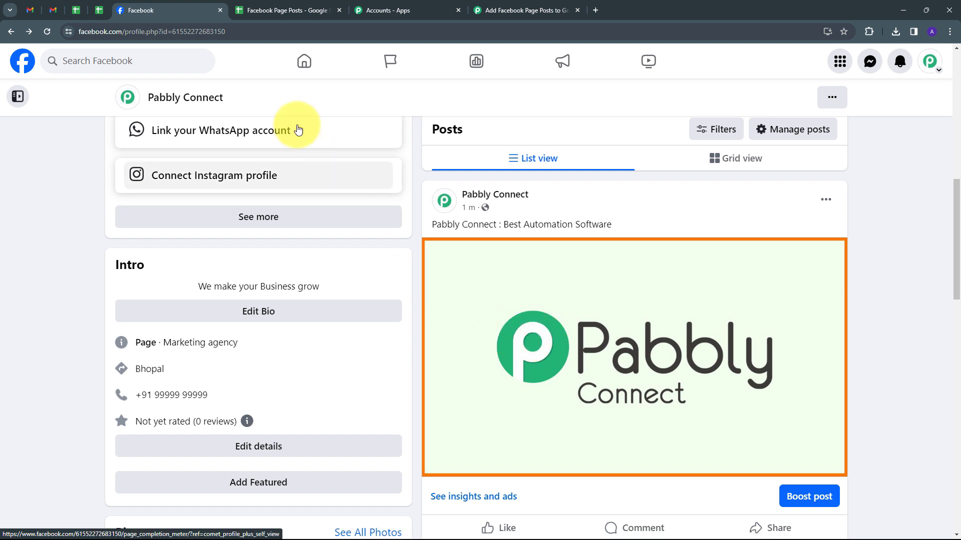
Step: Check row 3 of the Facebook Page Posts spreadsheet and view the new post's image through its link
click(275, 11)
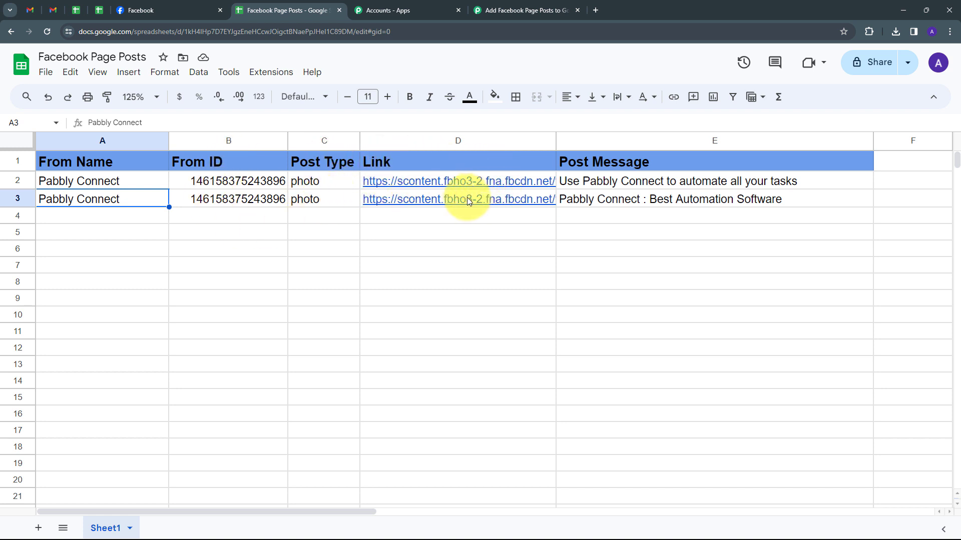
click(455, 198)
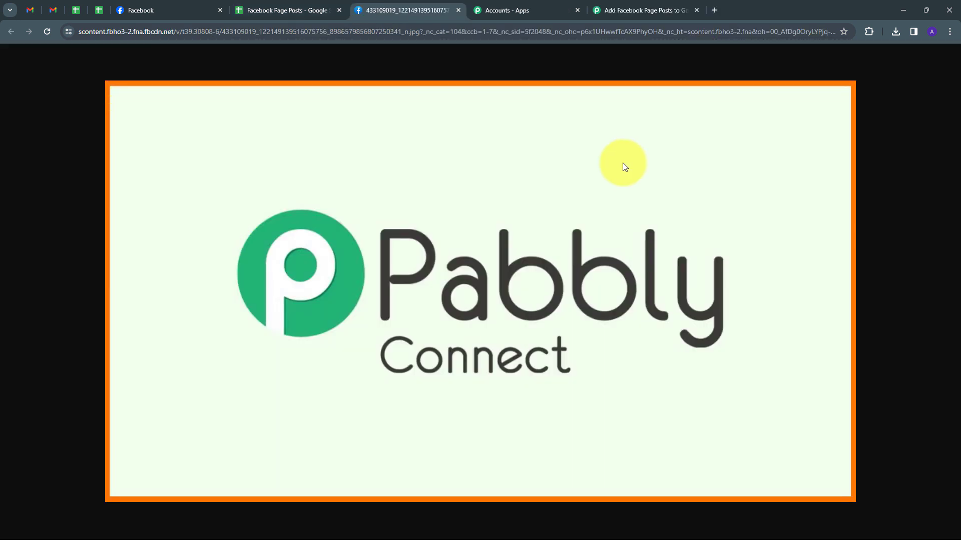
click(458, 10)
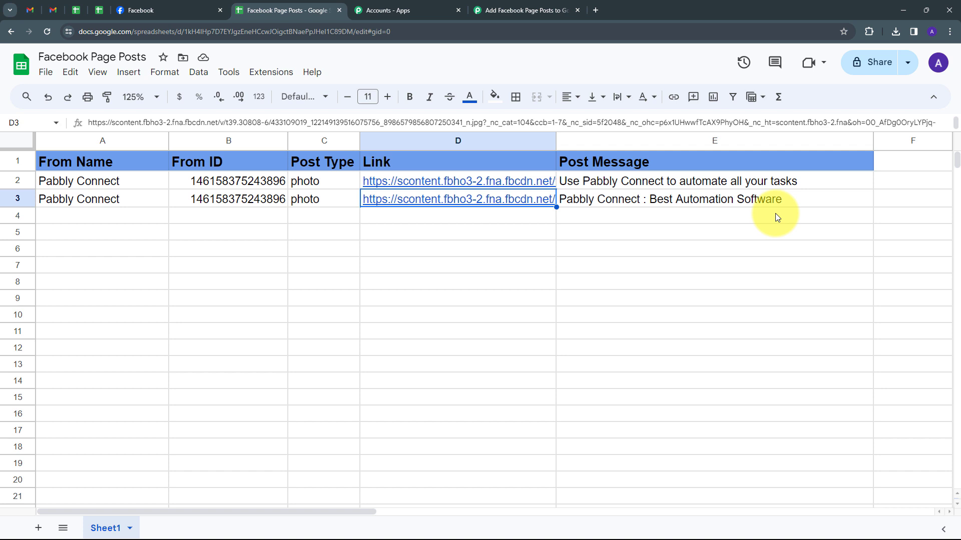
Step: Compare the newest Facebook page post with its spreadsheet row, and return to the Pabbly Connect workflow
click(160, 9)
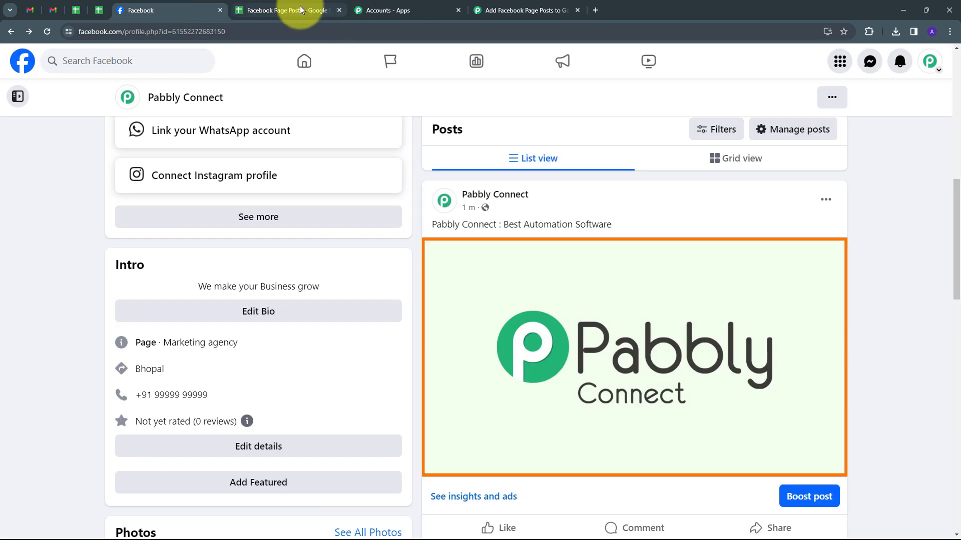
click(288, 10)
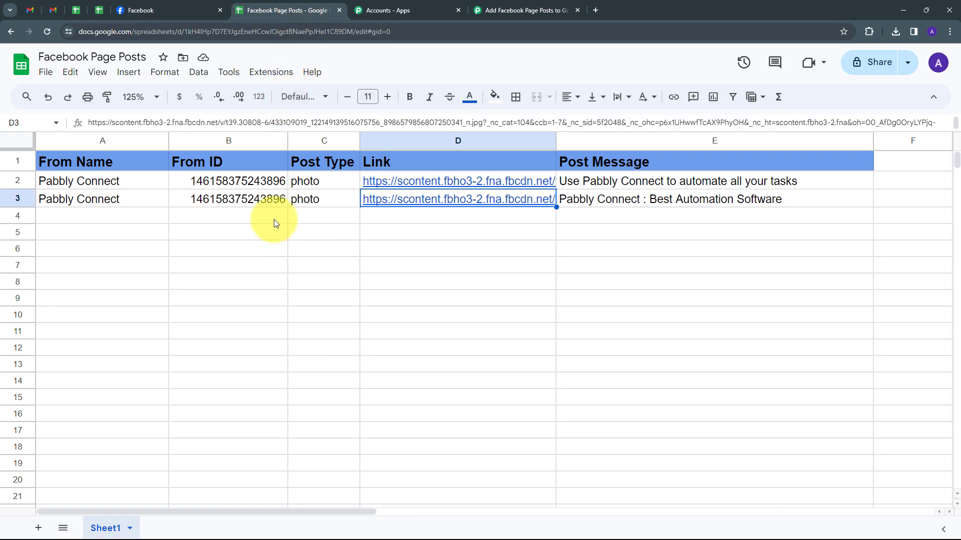
click(141, 10)
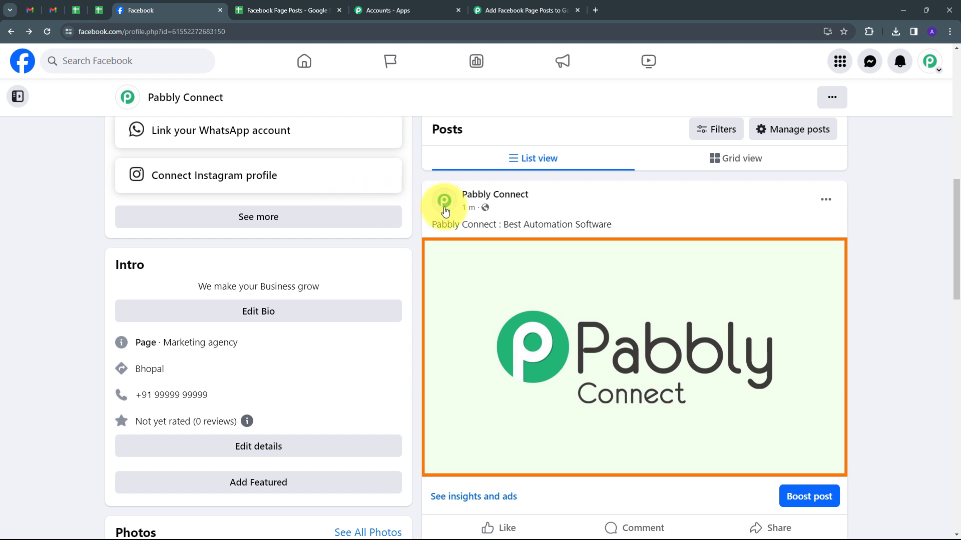
click(295, 9)
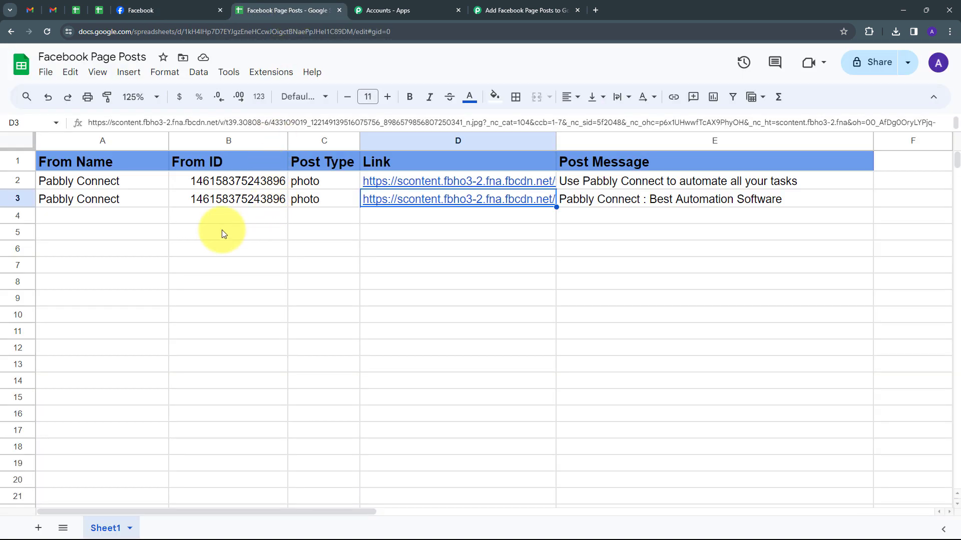
click(500, 10)
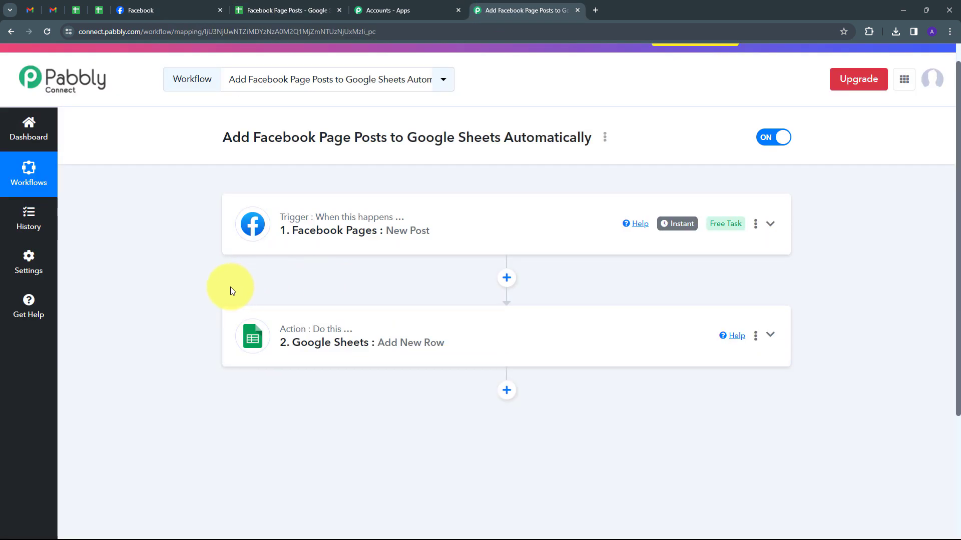